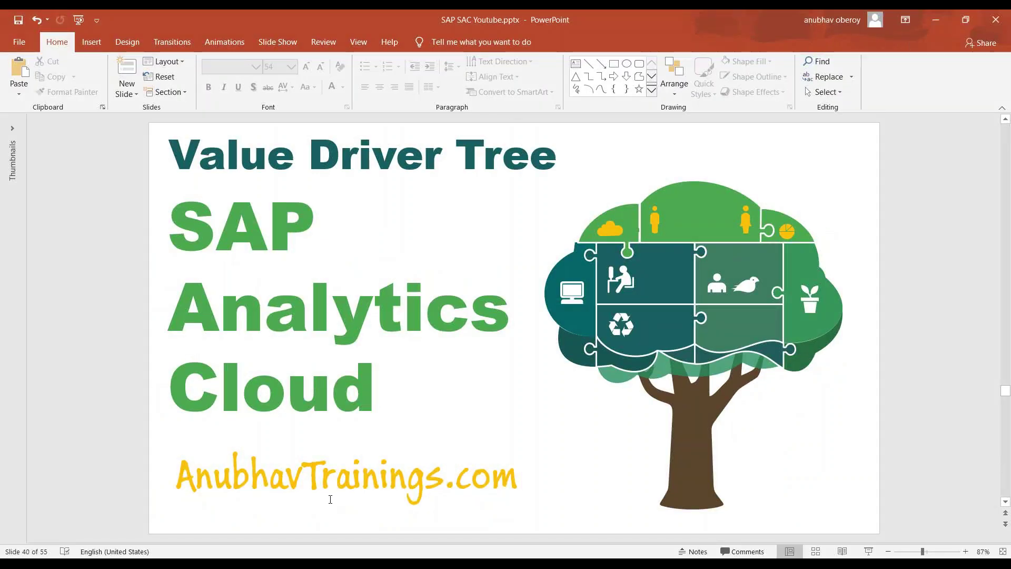
- Return to the Advance Planning Story and scroll the VDT Growth Rate page to the blank area below the table
key("alt+Tab")
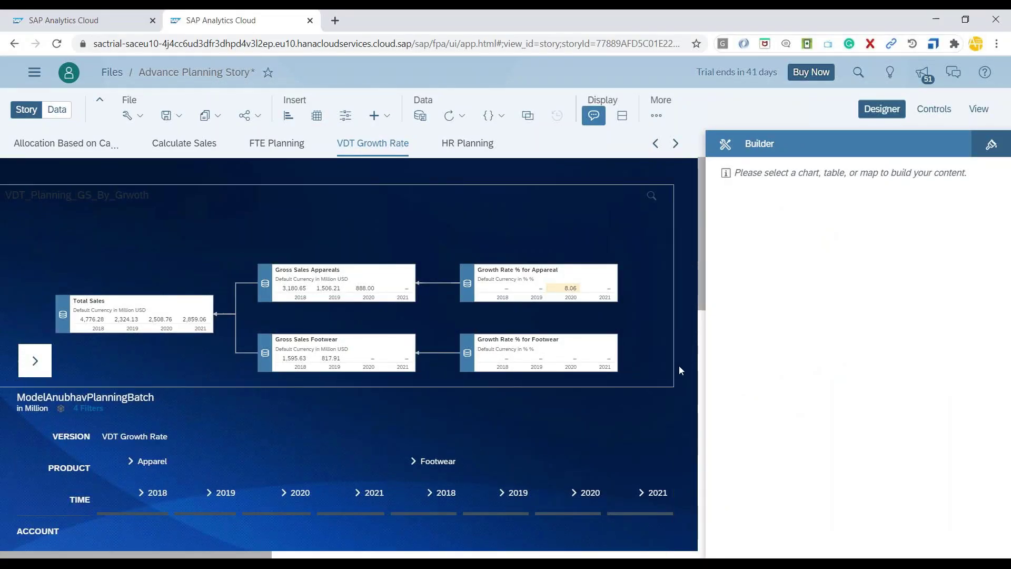
scroll(685, 366, "down", 7)
scroll(658, 372, "up", 4)
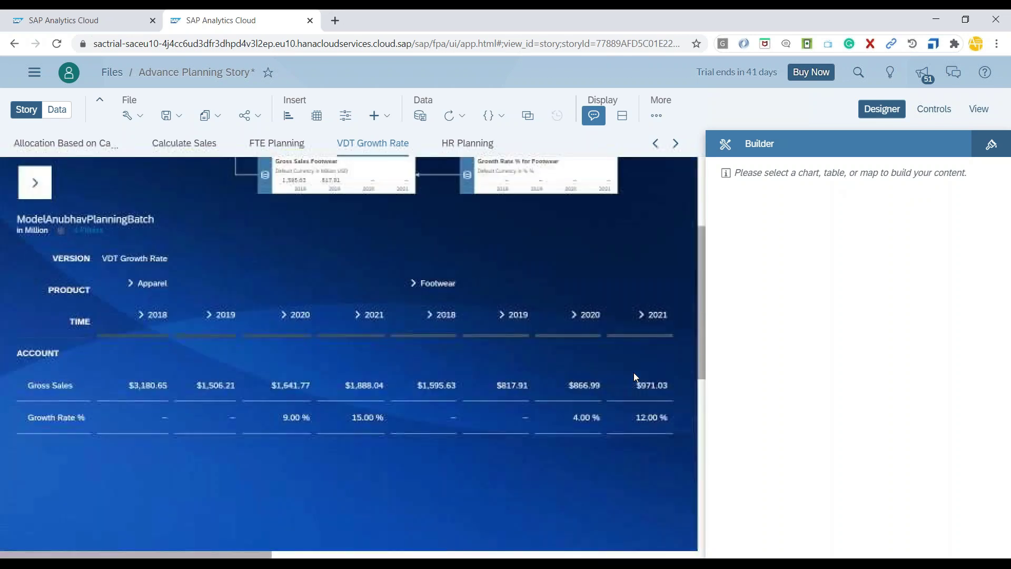
scroll(633, 373, "up", 2)
scroll(637, 365, "down", 3)
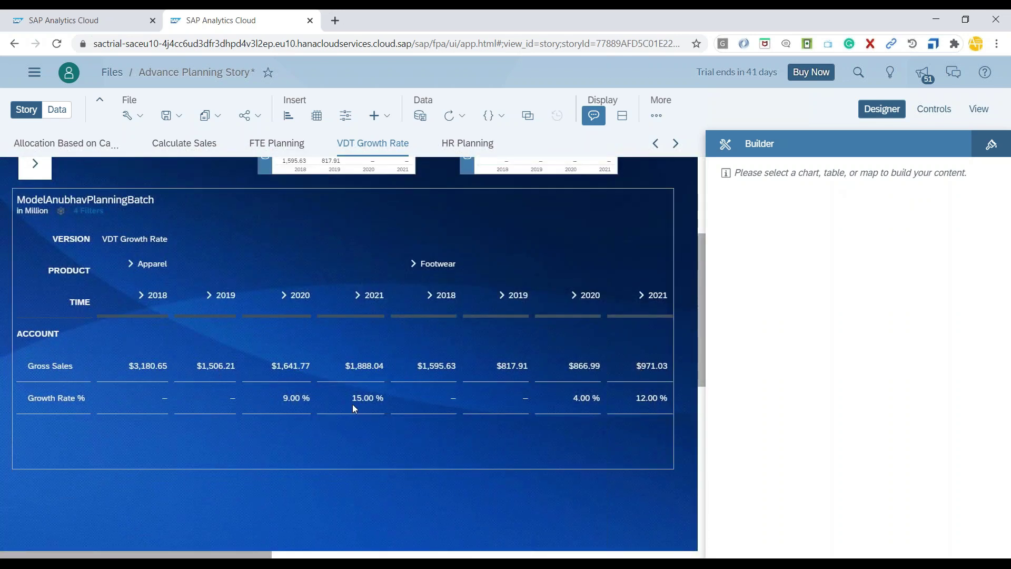
scroll(353, 414, "down", 5)
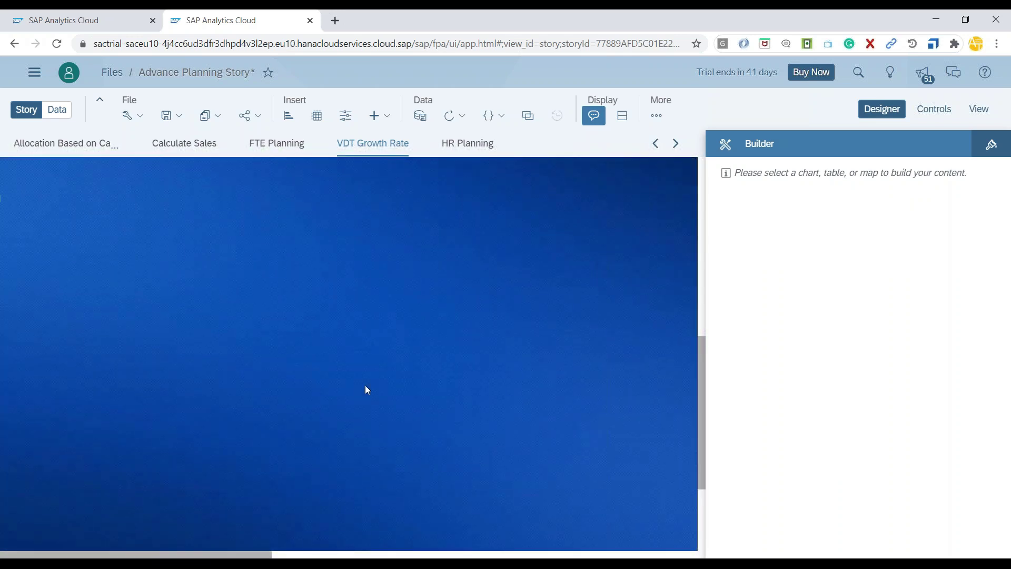
left_click(367, 390)
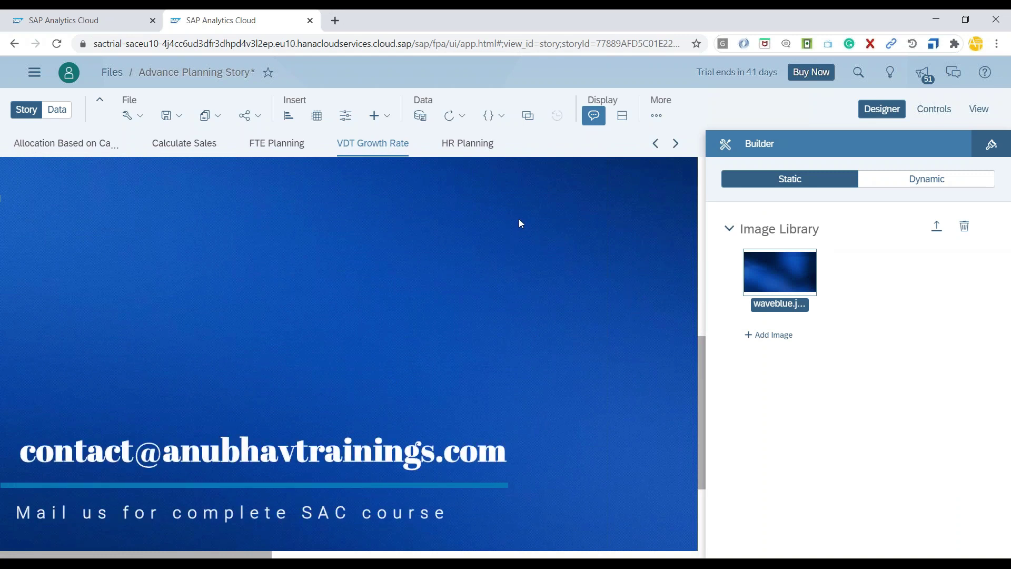
left_click(385, 118)
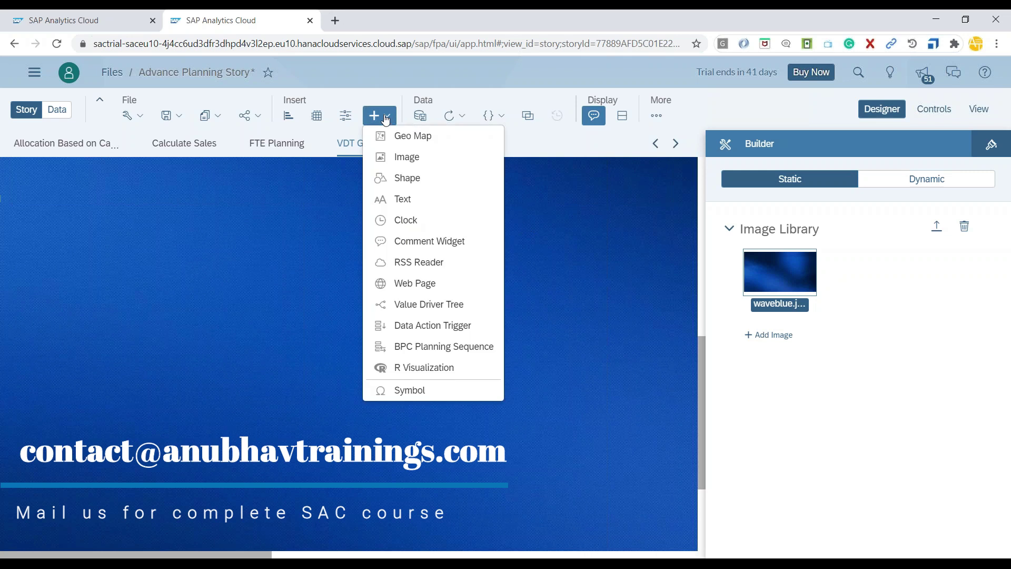
- Insert a new Value Driver Tree on ModelAnubhavPlanningBatch and move the widget up the page
left_click(427, 305)
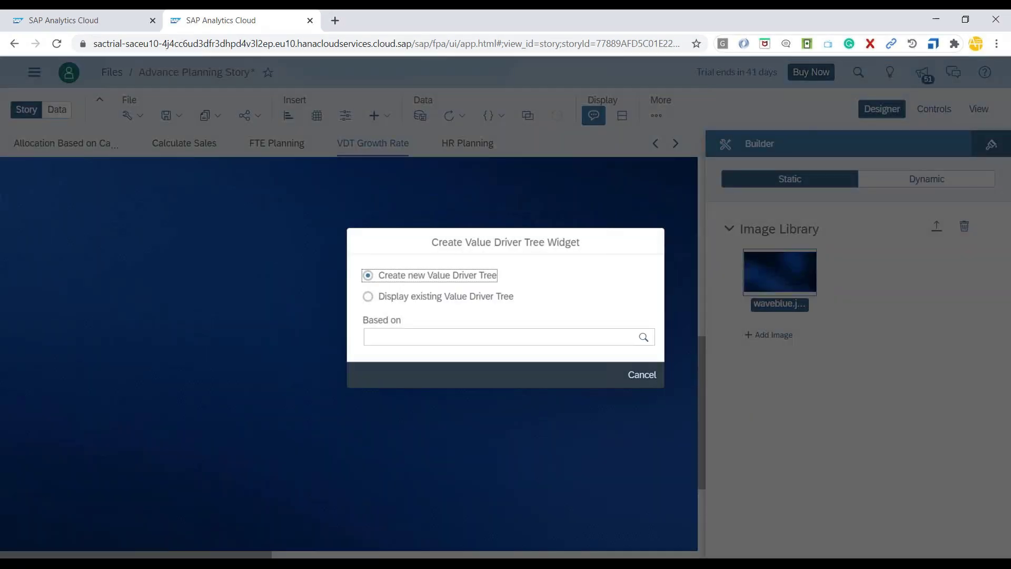
left_click(434, 276)
left_click(603, 291)
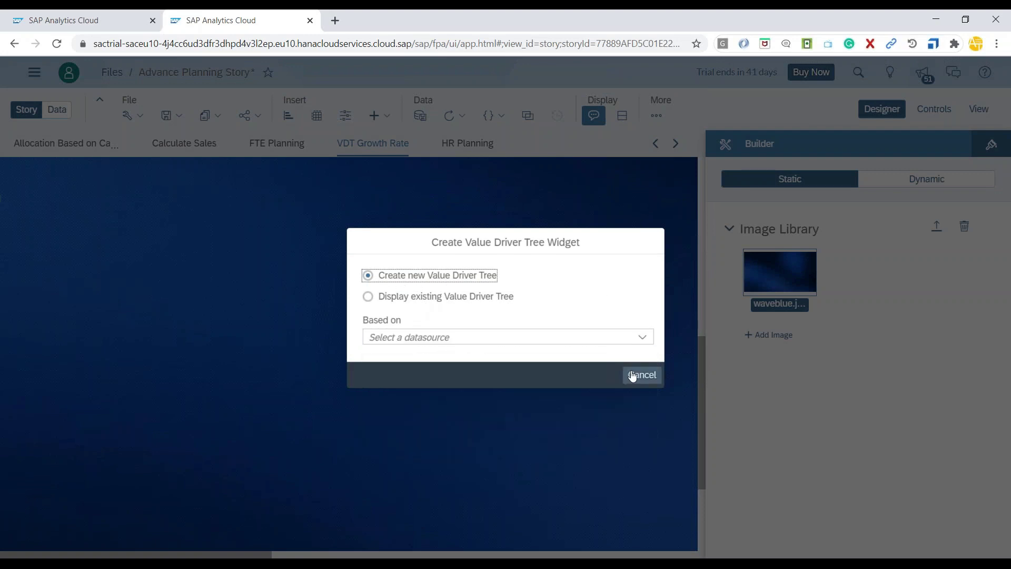
left_click(538, 340)
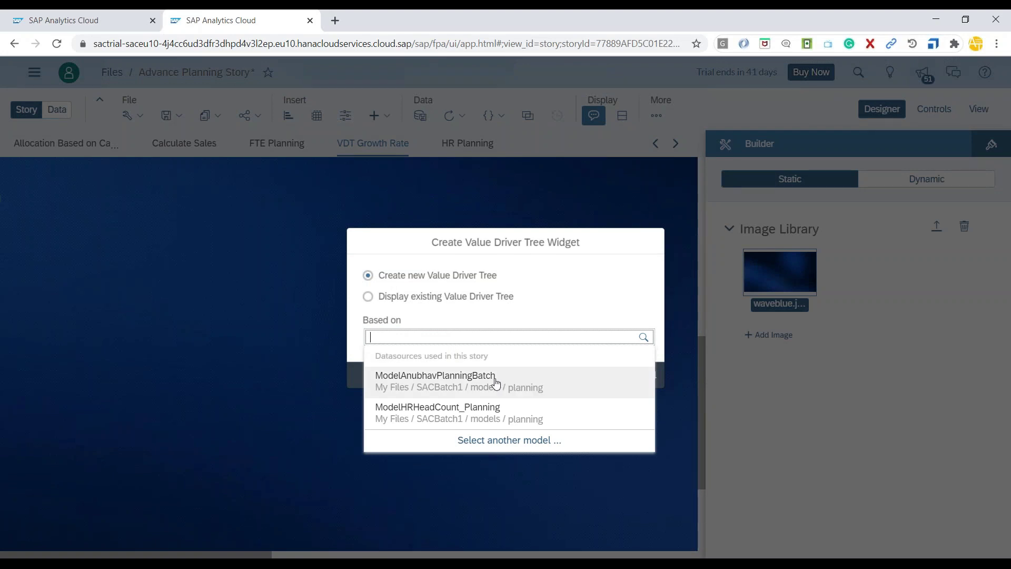
key("Escape")
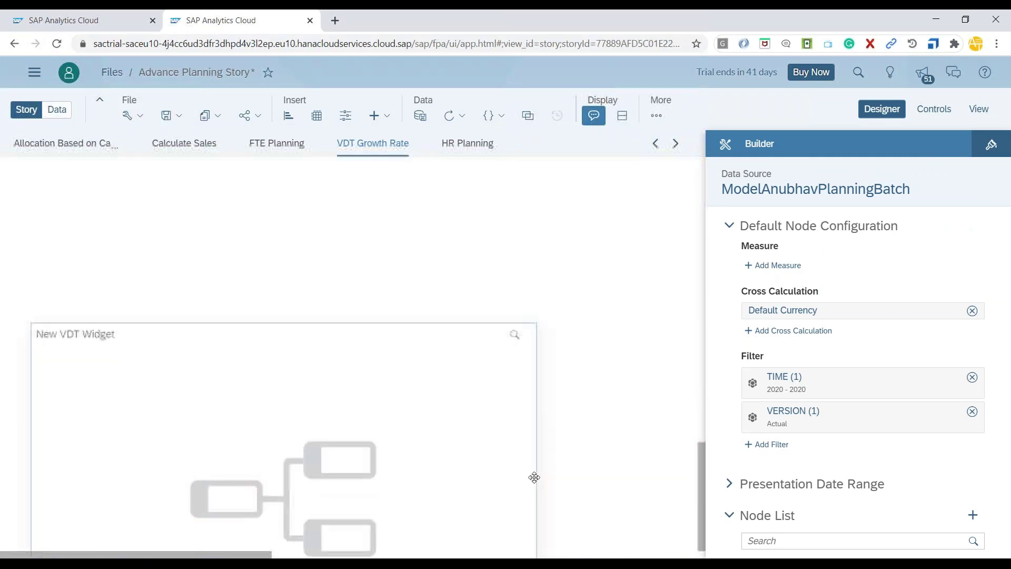
left_click_drag(535, 476, 524, 279)
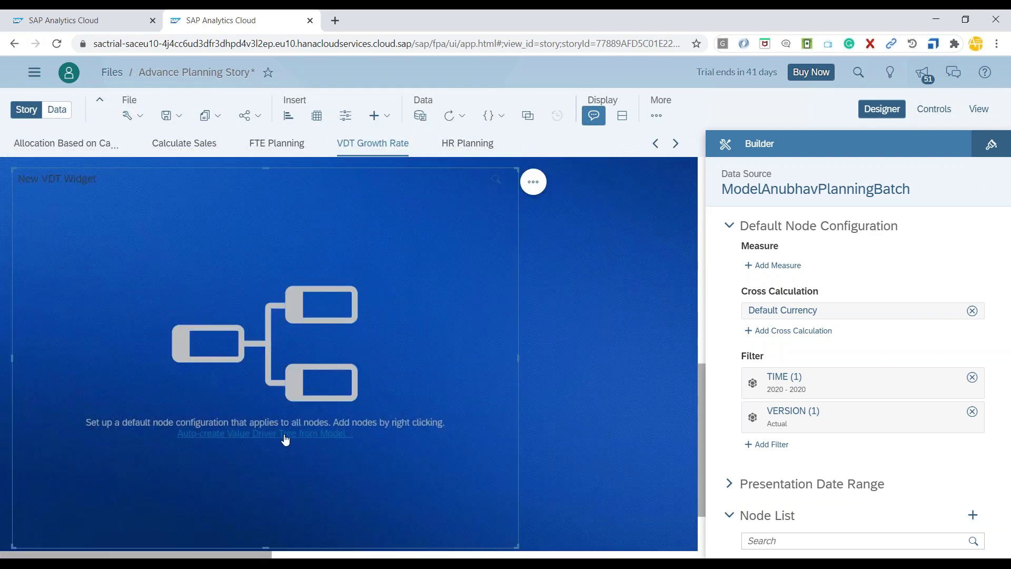
left_click(285, 435)
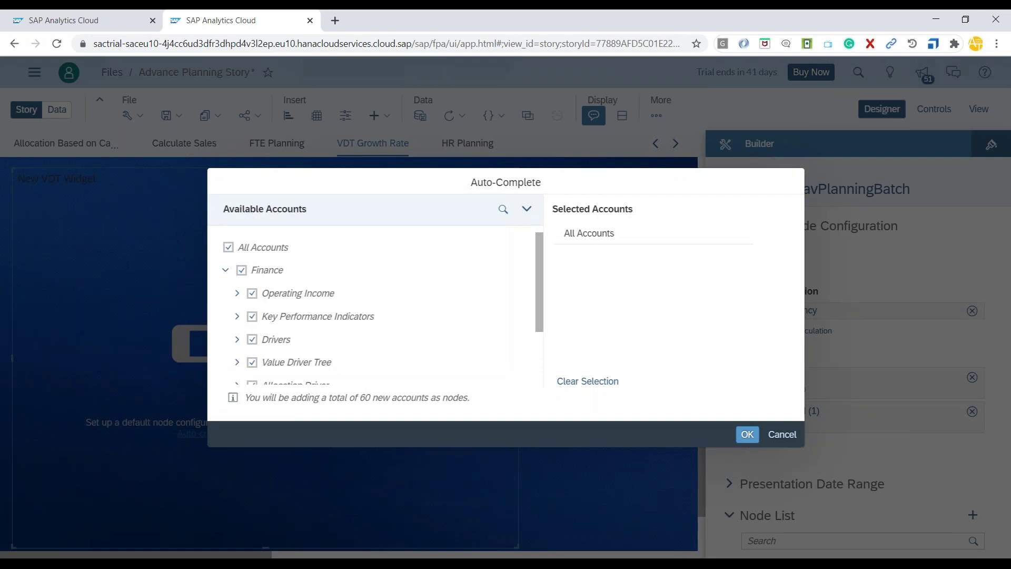
- Auto-create the tree from Gross Profit only, instead of All Accounts, and widen the widget
left_click(228, 247)
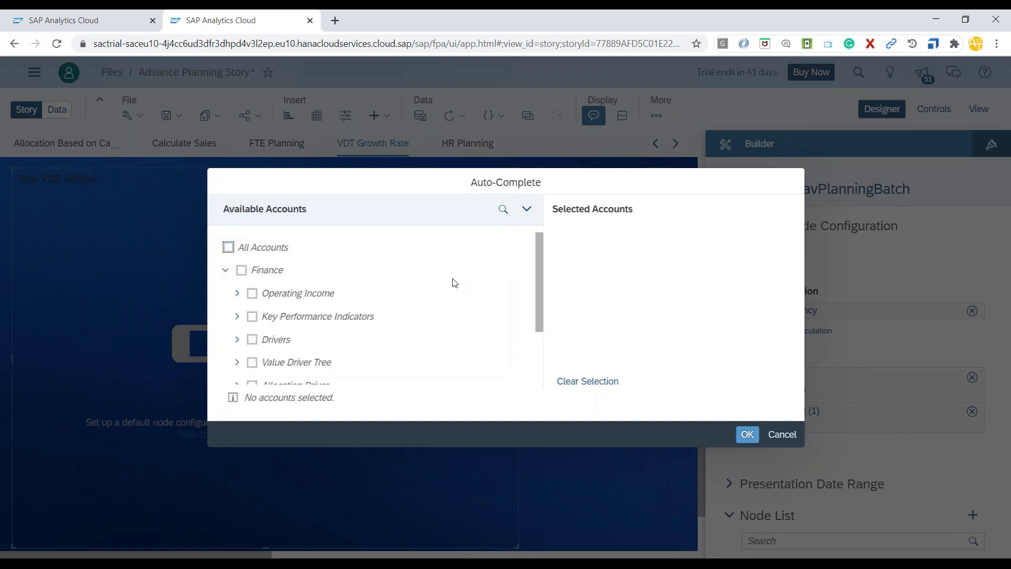
left_click(237, 293)
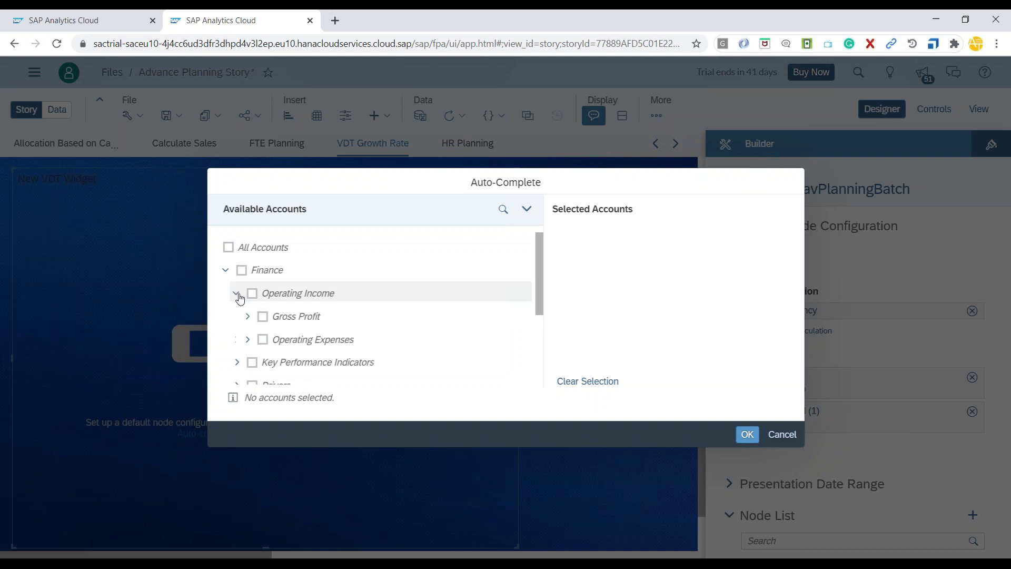
left_click(263, 316)
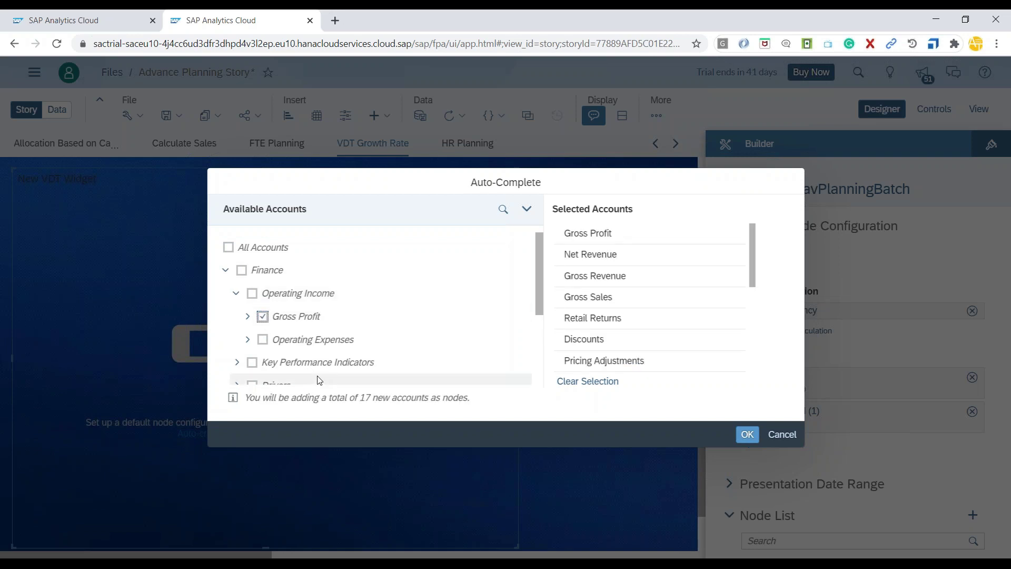
left_click(247, 316)
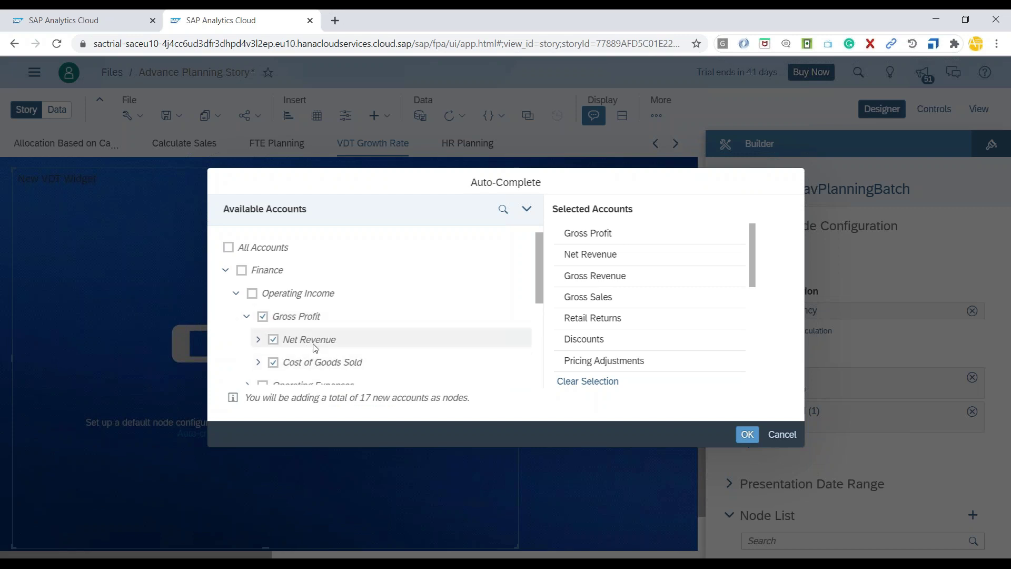
scroll(318, 375, "down", 2)
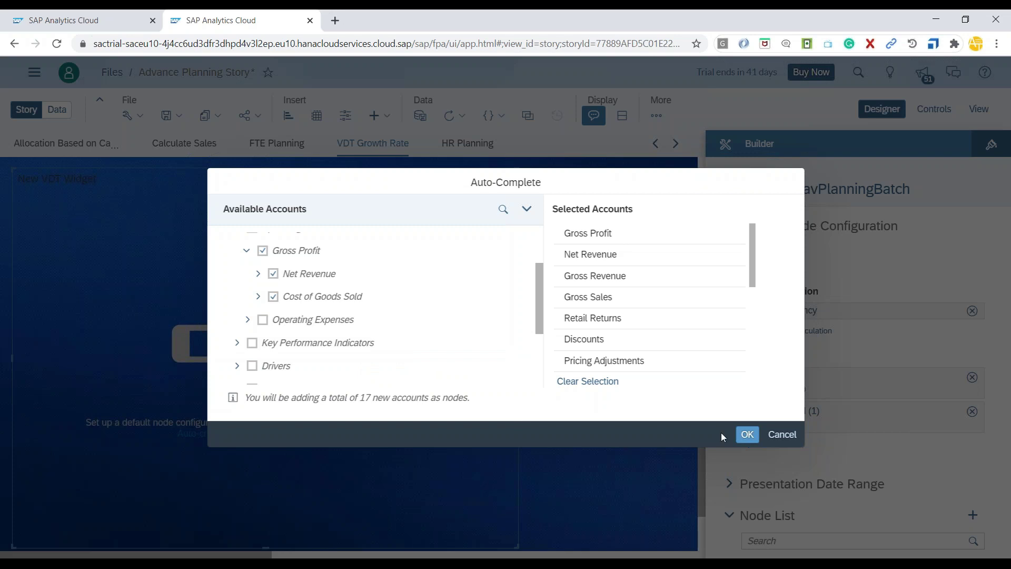
left_click(747, 434)
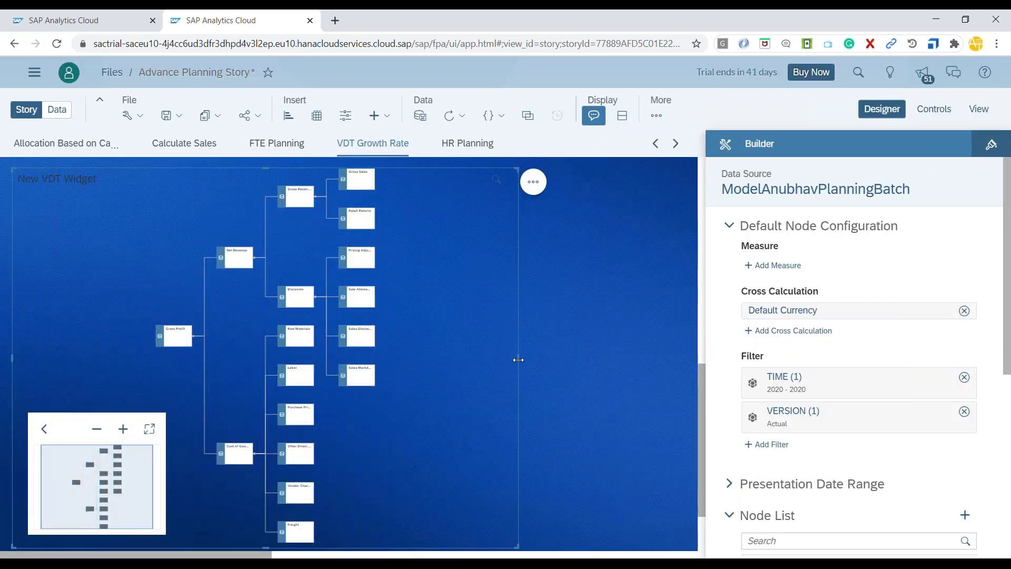
left_click_drag(518, 358, 648, 358)
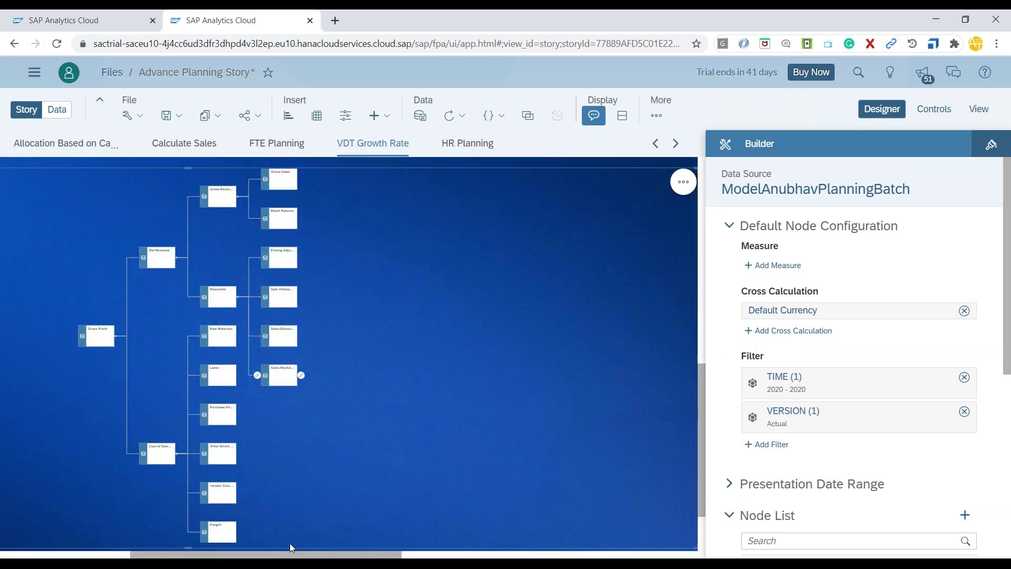
- Set the tree's TIME data range to 2018 - 2019
left_click_drag(289, 551, 202, 550)
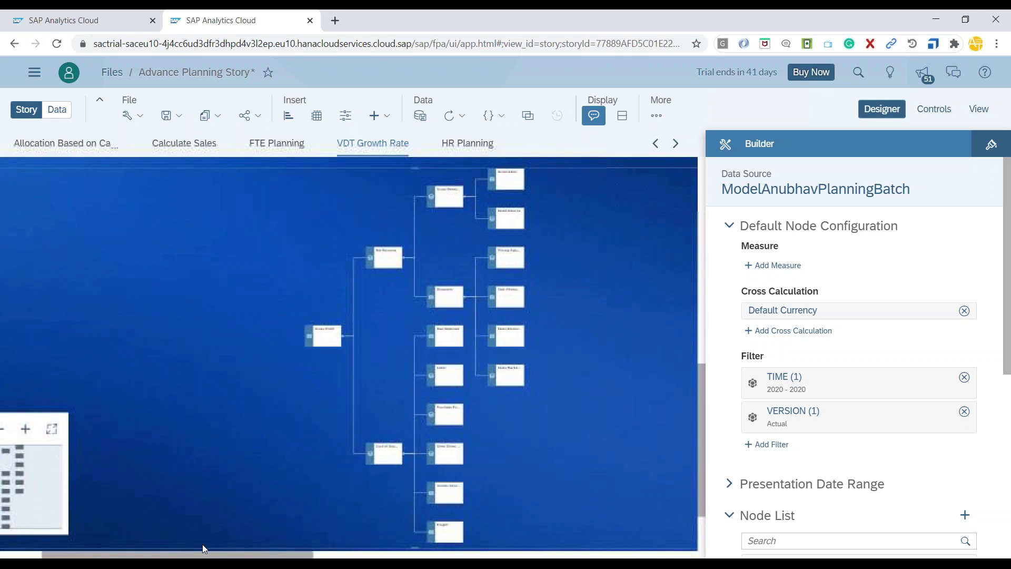
left_click(796, 387)
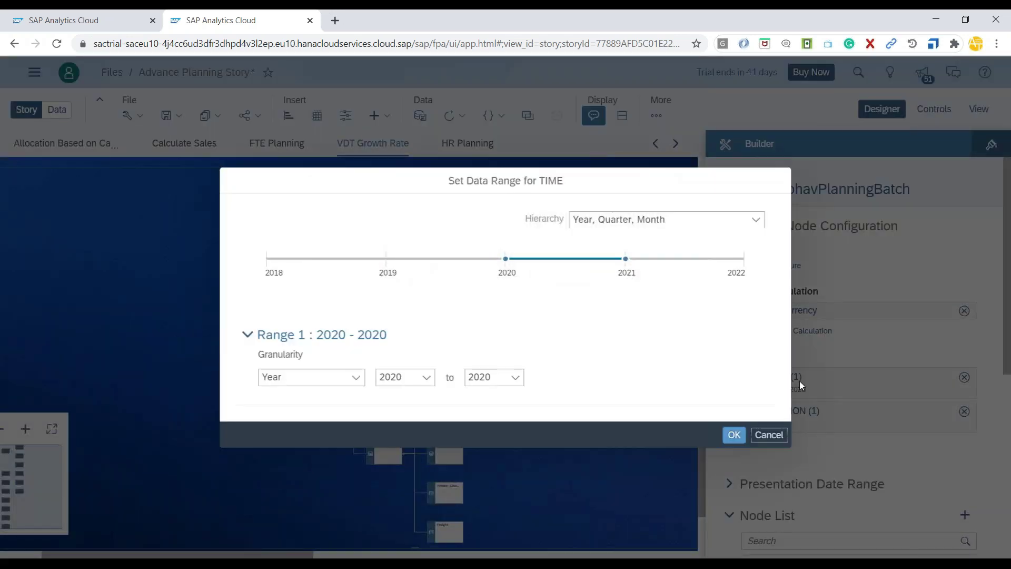
mouse_move(507, 264)
left_click_drag(507, 263, 267, 262)
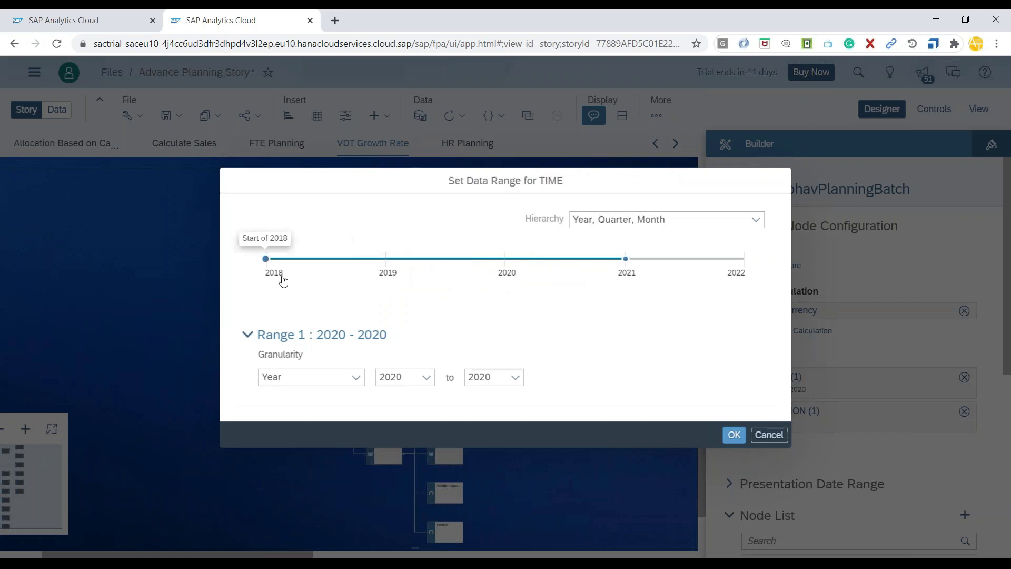
mouse_move(627, 265)
left_click_drag(627, 265, 513, 266)
left_click(742, 438)
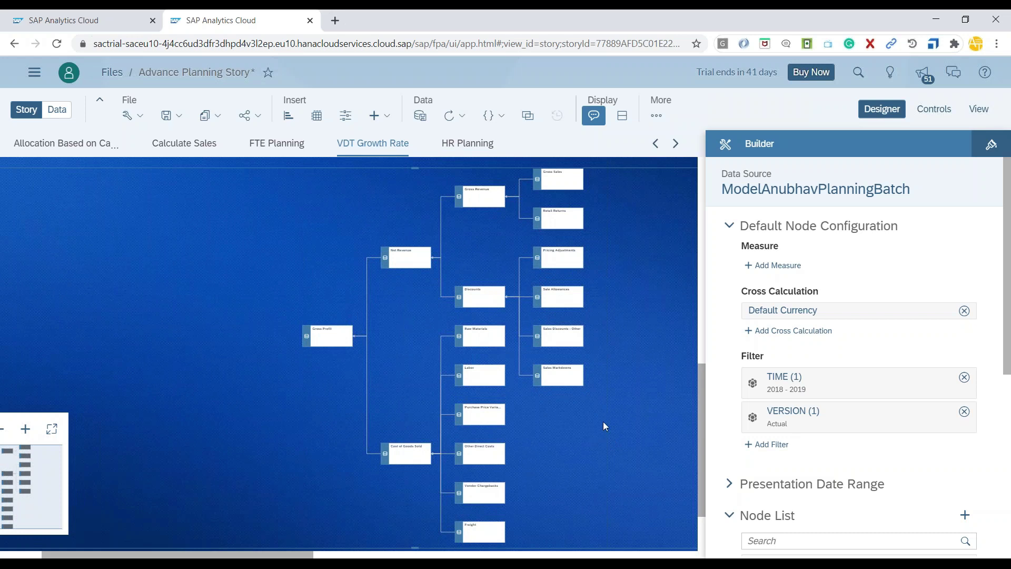
- Search 'prof' in the measure list and choose Gross Profit as the node measure
left_click(772, 270)
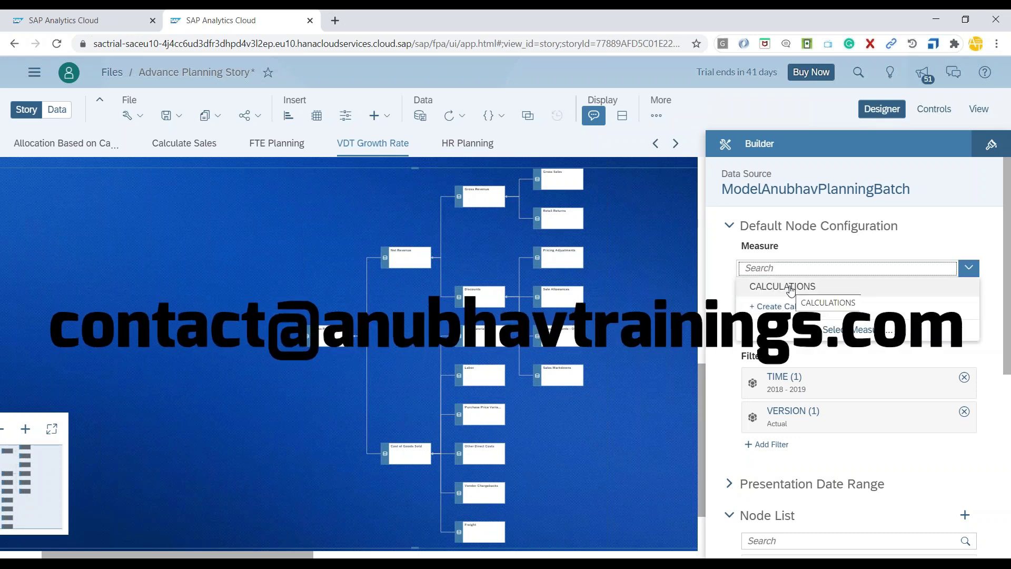
left_click(857, 330)
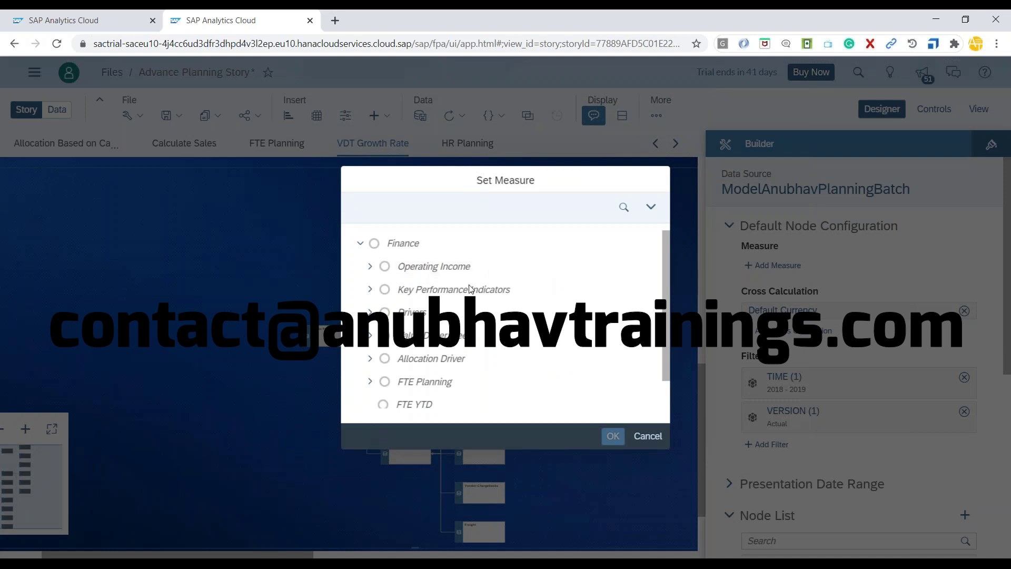
left_click(623, 207)
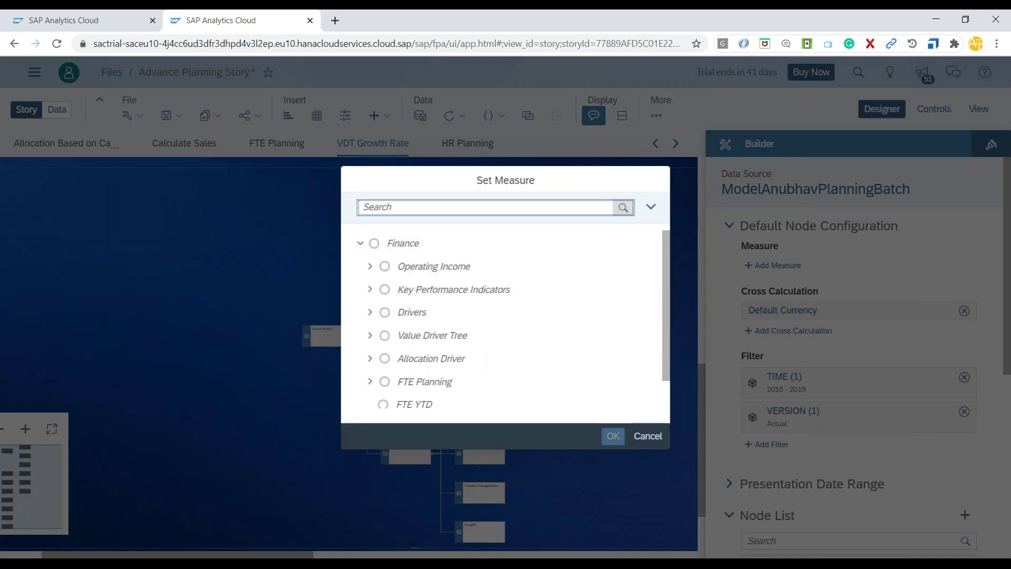
type("profit")
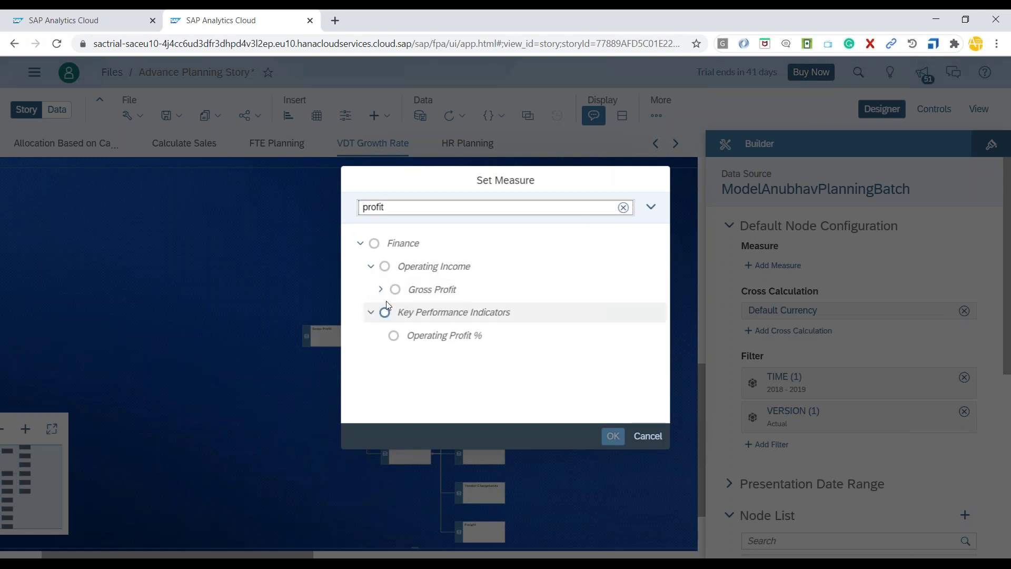
left_click(395, 289)
left_click(606, 435)
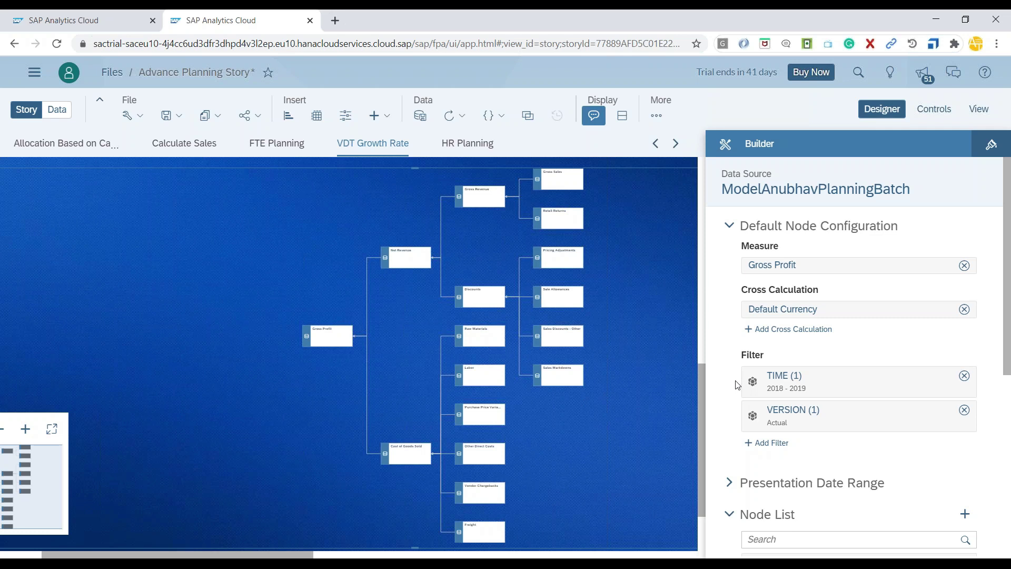
scroll(737, 385, "down", 3)
- Add a 2018 - 2021 presentation date range filter and widen the tree widget
left_click(729, 350)
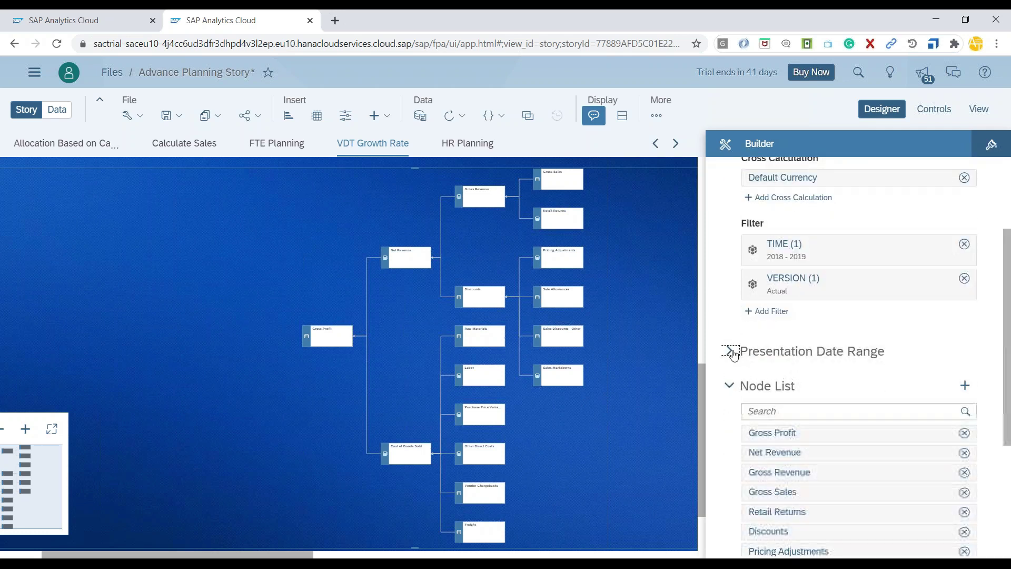
left_click(768, 377)
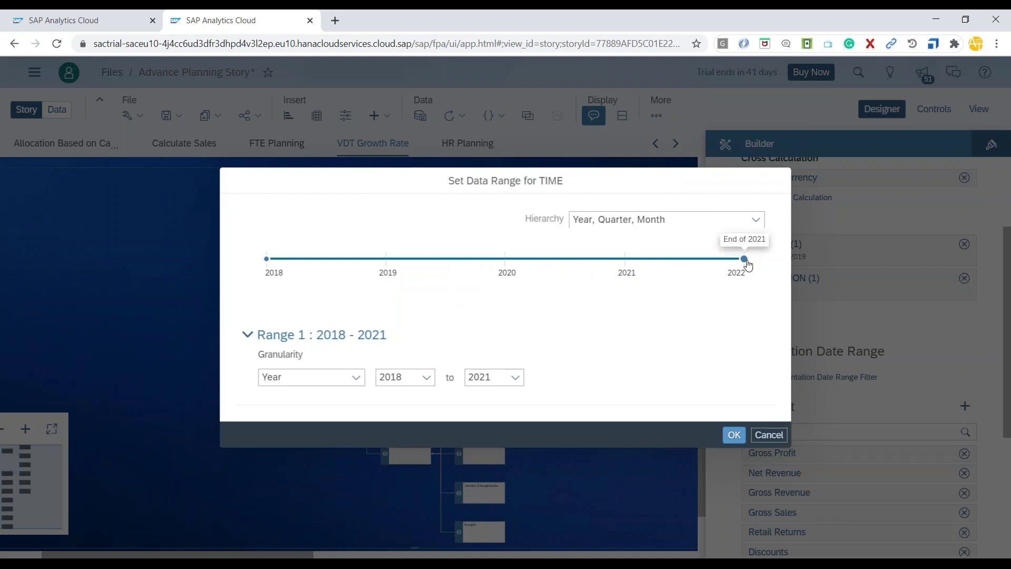
left_click_drag(745, 259, 551, 257)
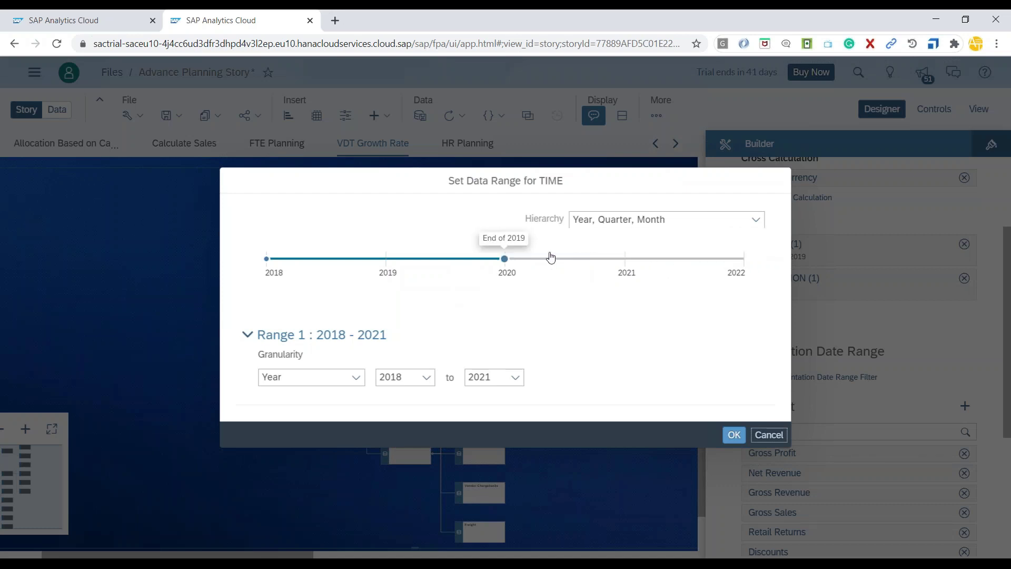
left_click(734, 434)
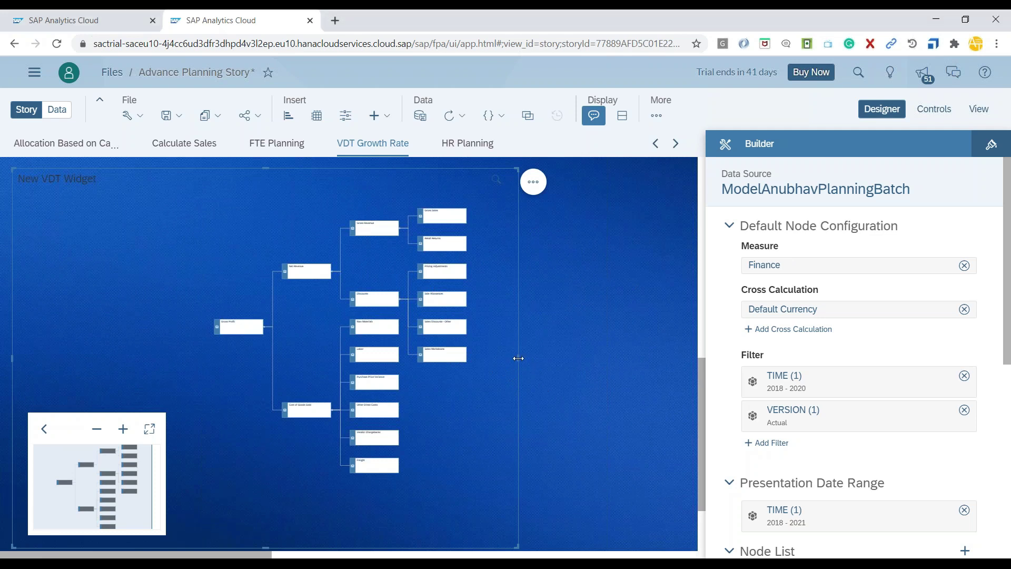
left_click_drag(519, 360, 342, 334)
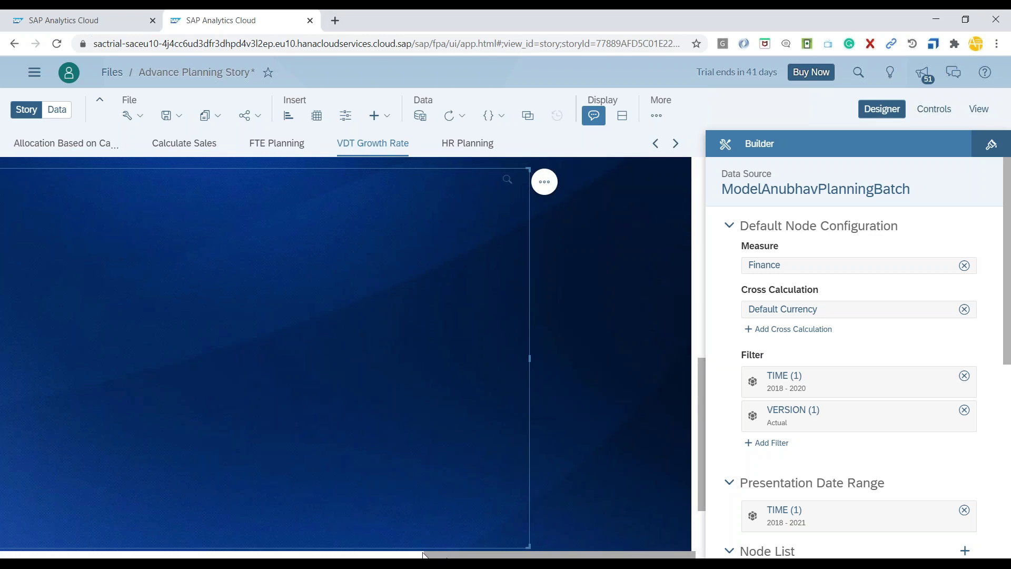
- Pan and zoom the tree to inspect Gross Profit, Cost of Goods Sold, Labor and their drivers
left_click_drag(443, 555, 181, 516)
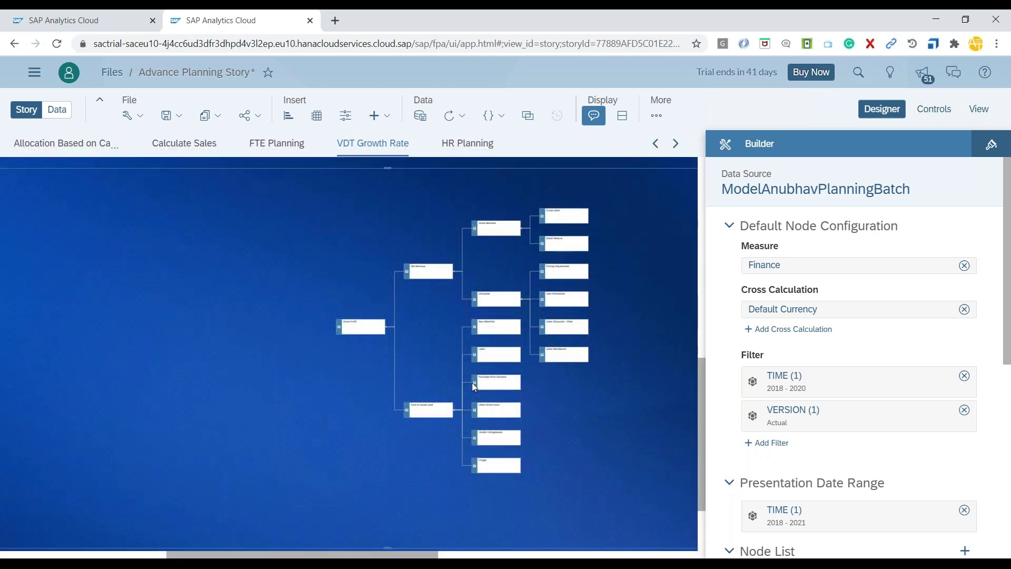
scroll(472, 382, "up", 3)
left_click_drag(488, 314, 317, 330)
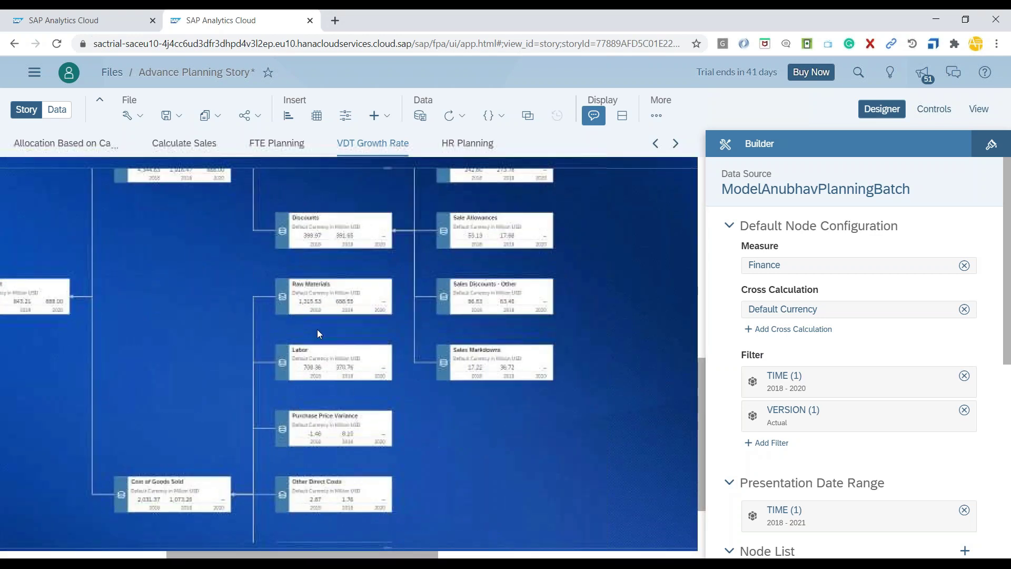
scroll(317, 329, "up", 3)
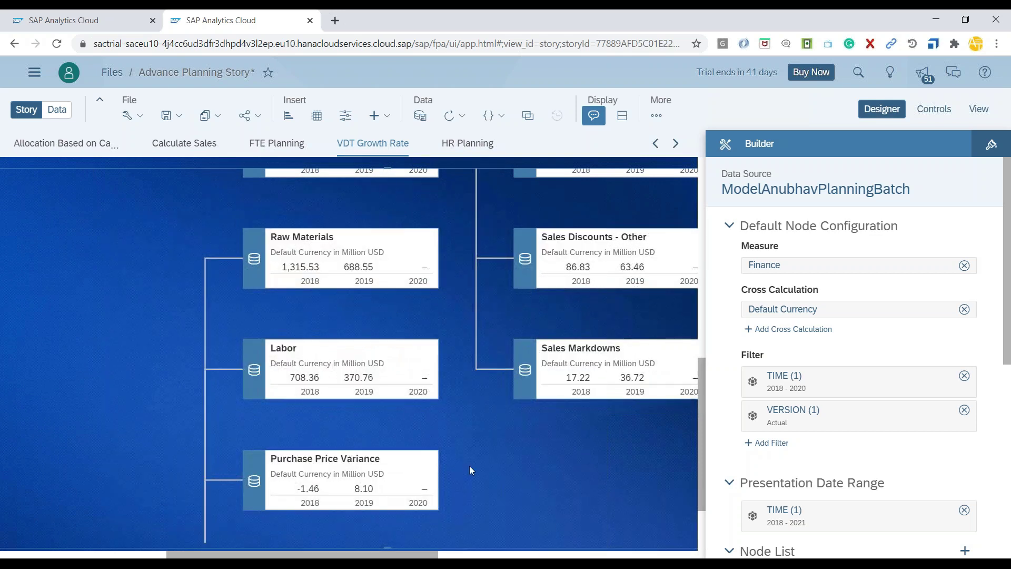
left_click_drag(469, 465, 454, 358)
left_click_drag(466, 440, 669, 452)
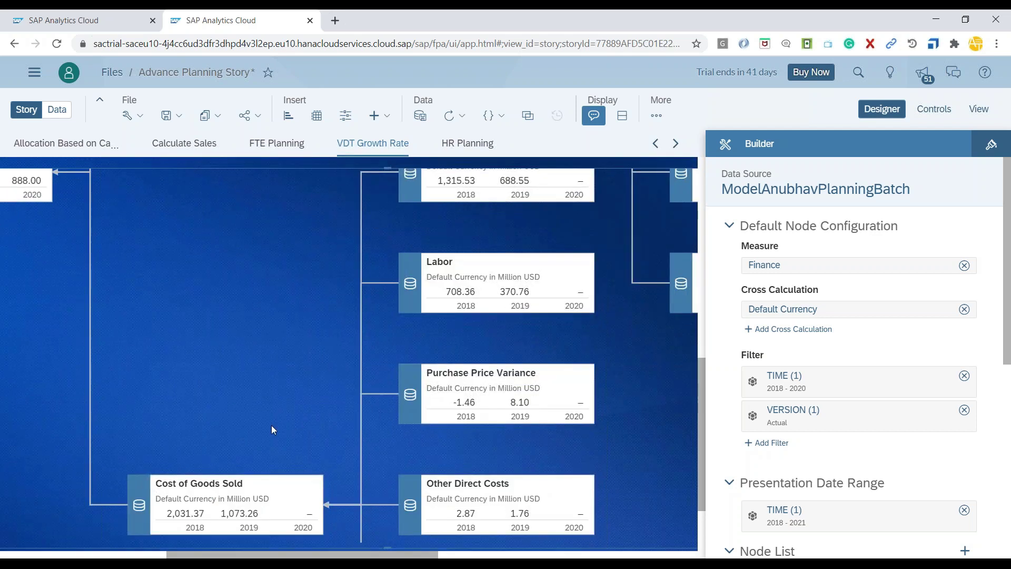
left_click_drag(263, 419, 210, 431)
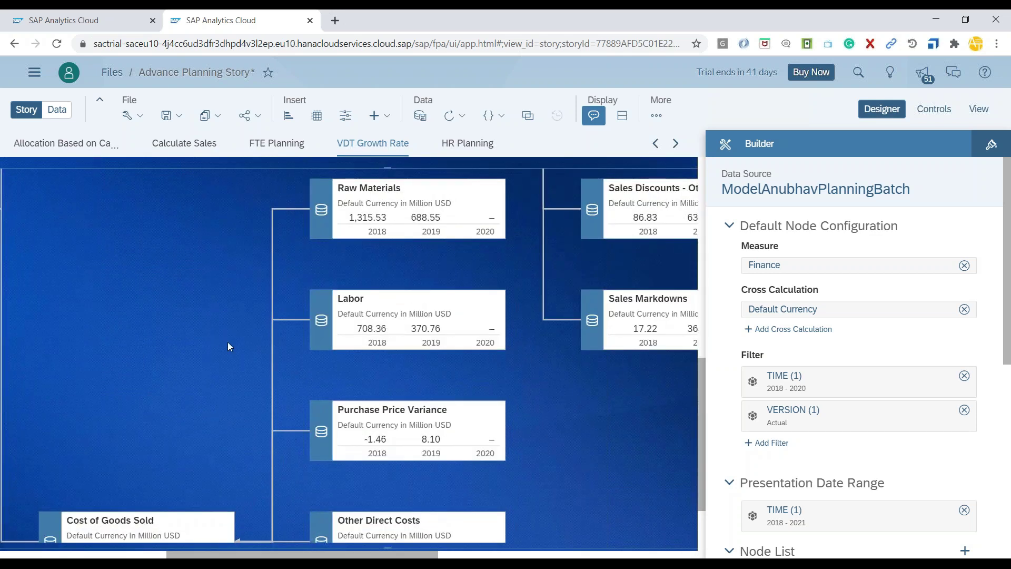
left_click_drag(227, 346, 243, 227)
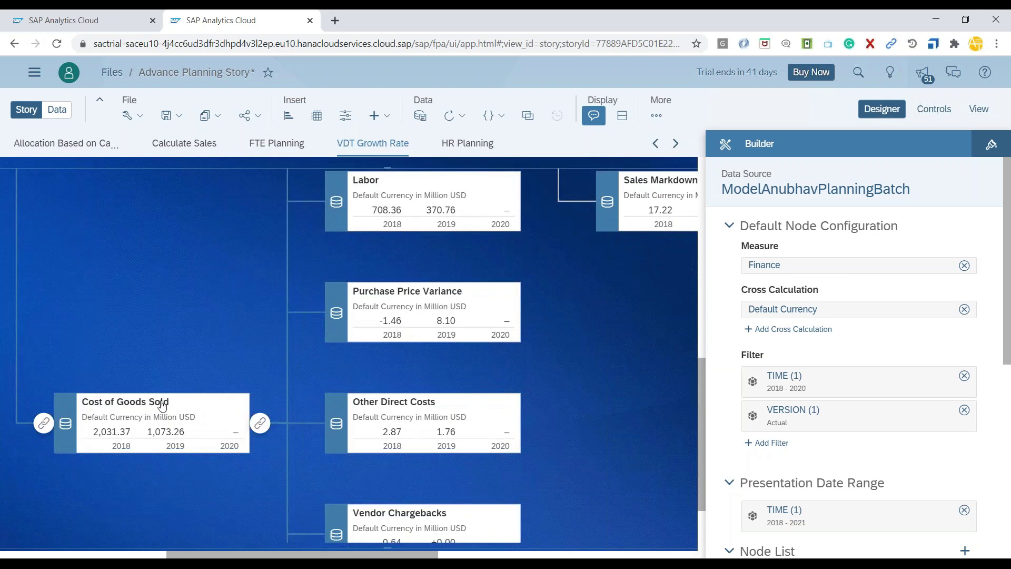
left_click_drag(162, 405, 182, 460)
scroll(174, 411, "up", 3)
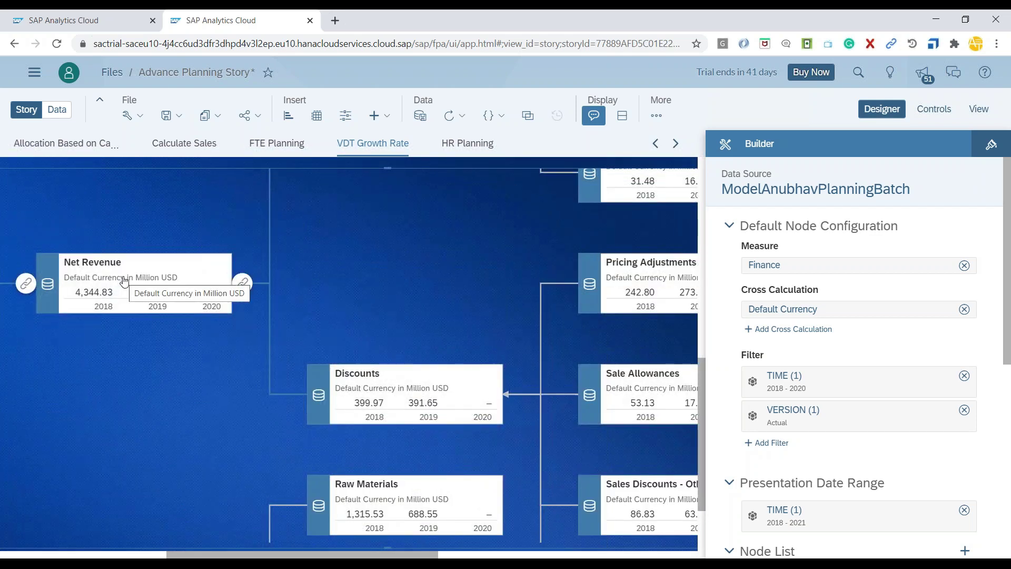
left_click_drag(131, 460, 363, 282)
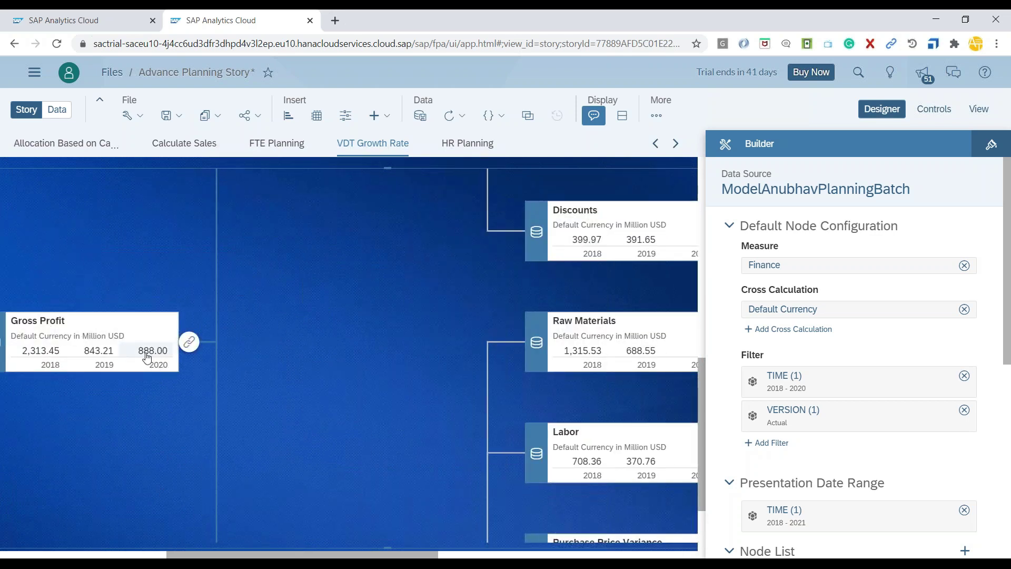
mouse_move(146, 357)
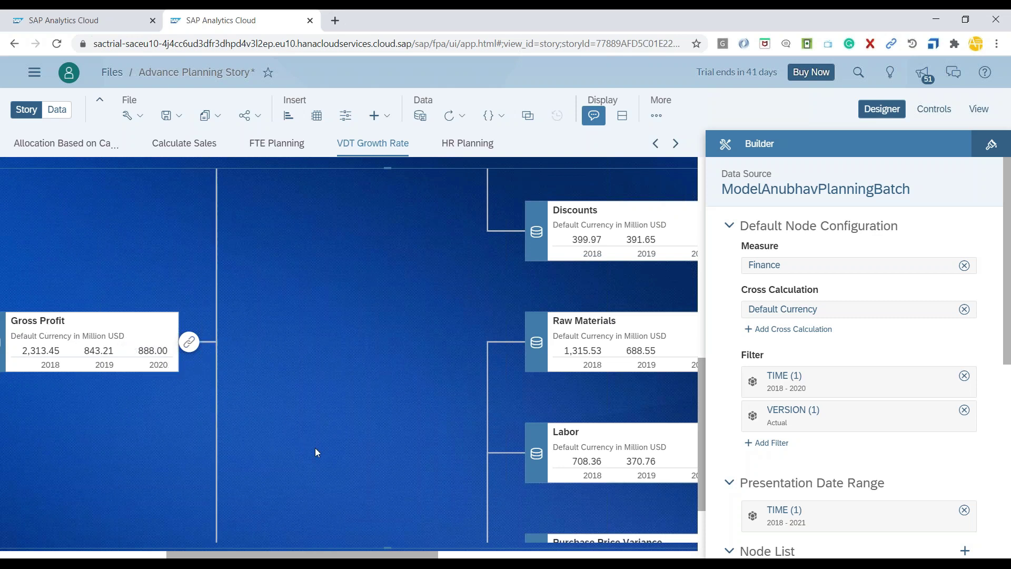
left_click_drag(355, 500, 320, 405)
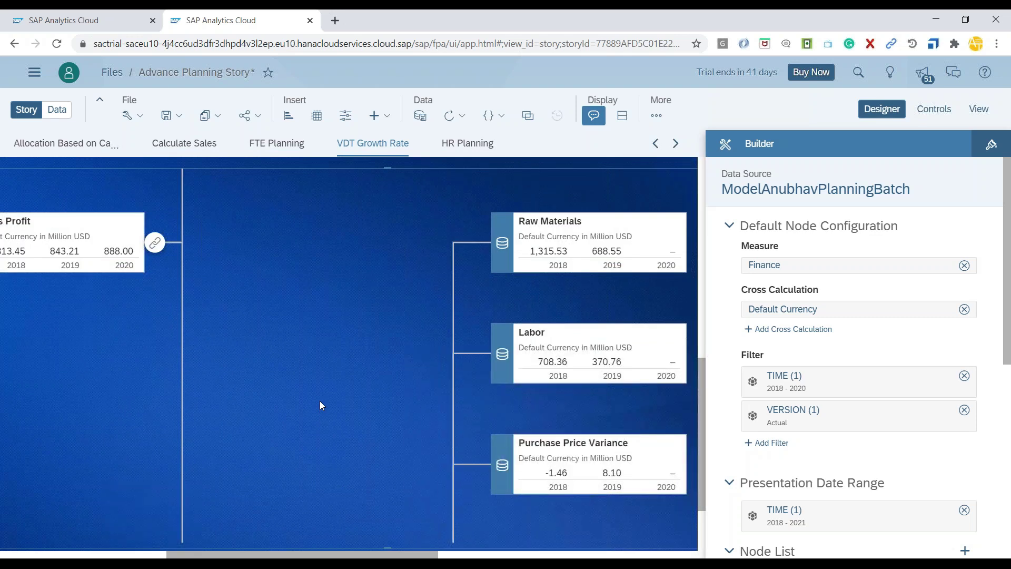
- Open the number-entry pad on Labor's empty 2020 cell
mouse_move(667, 370)
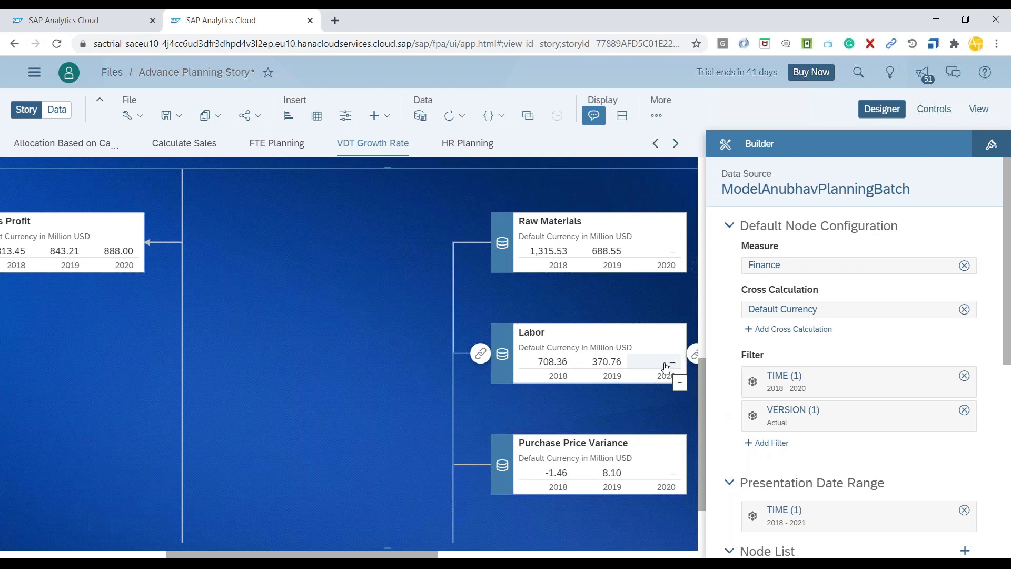
mouse_move(136, 257)
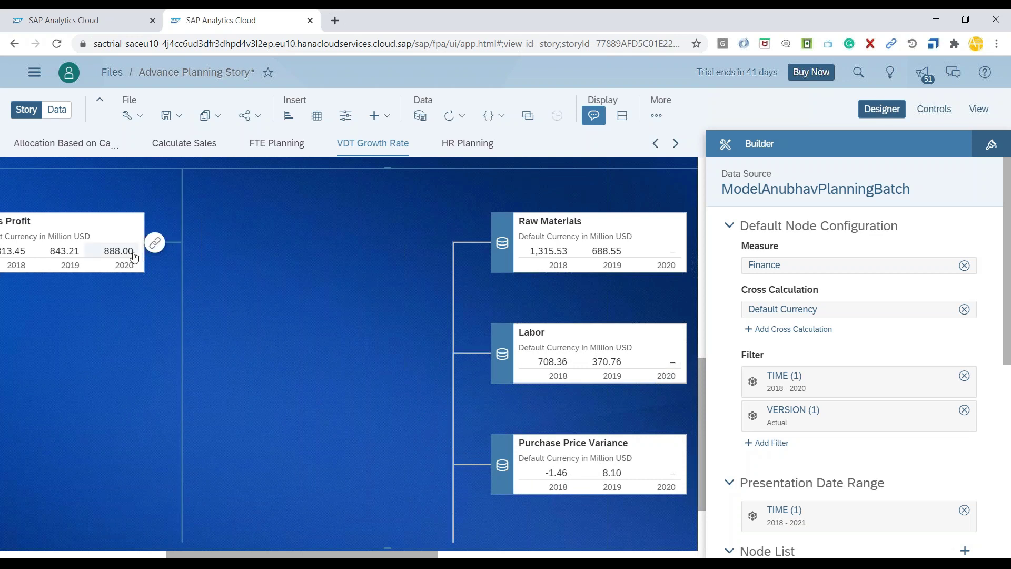
mouse_move(603, 367)
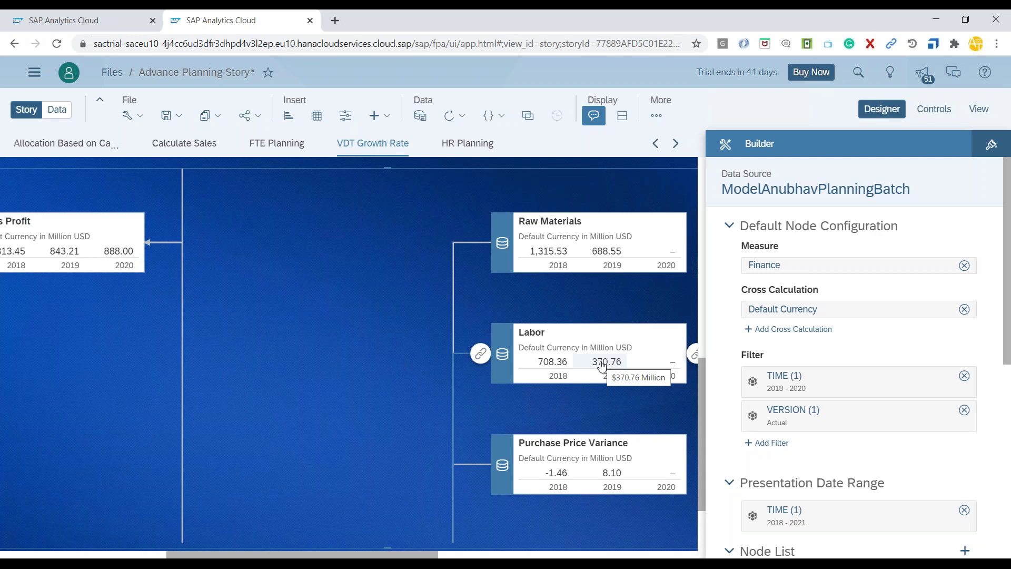
left_click(667, 369)
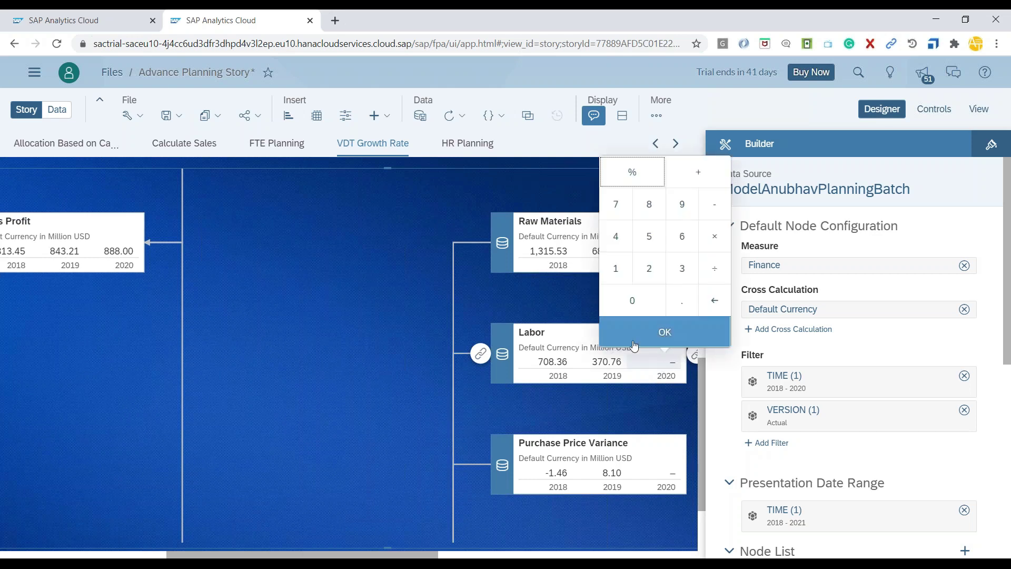
- Apply a 10% change to Labor's 2020 value
left_click(616, 268)
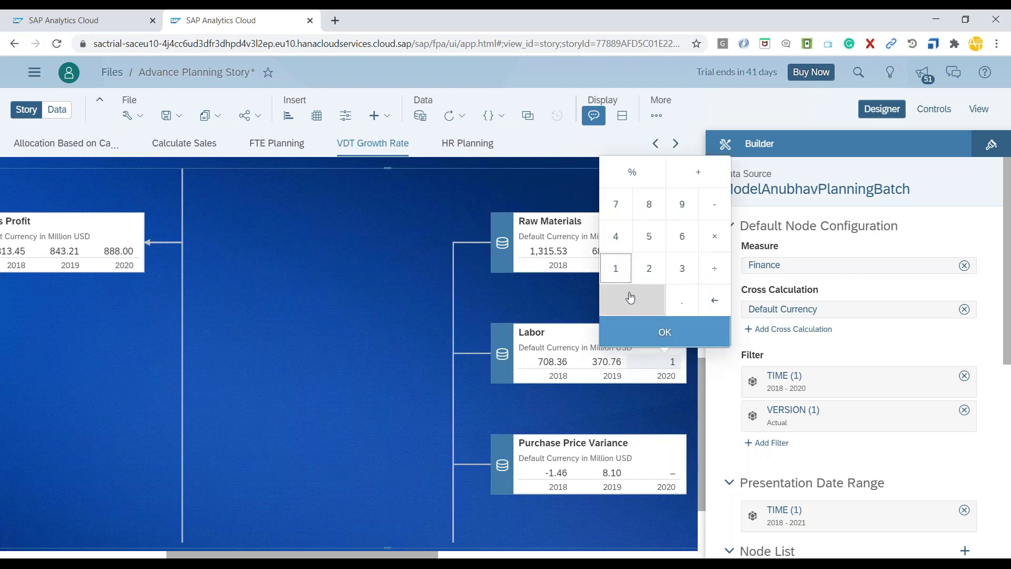
left_click(632, 300)
left_click(632, 172)
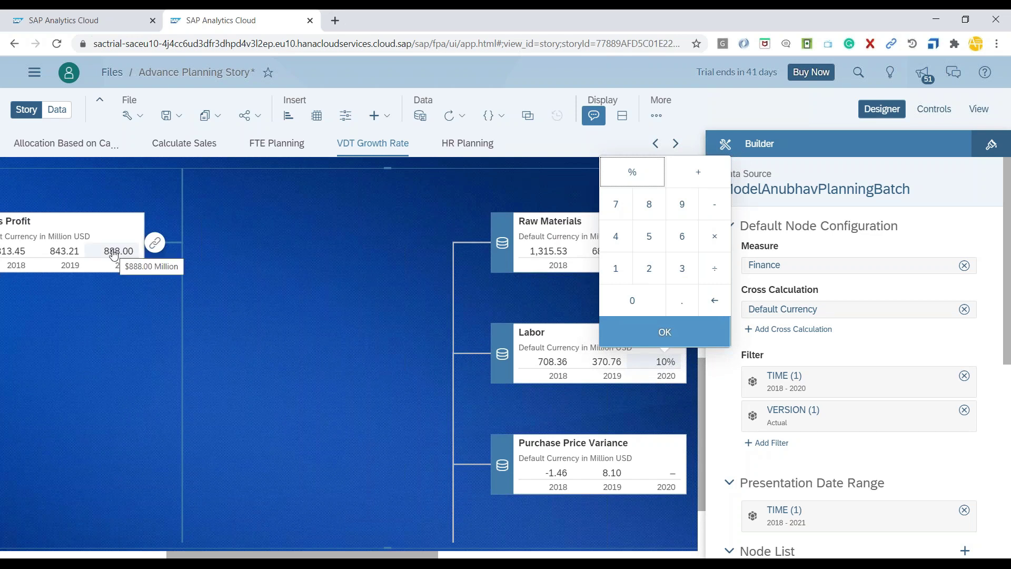
left_click(667, 335)
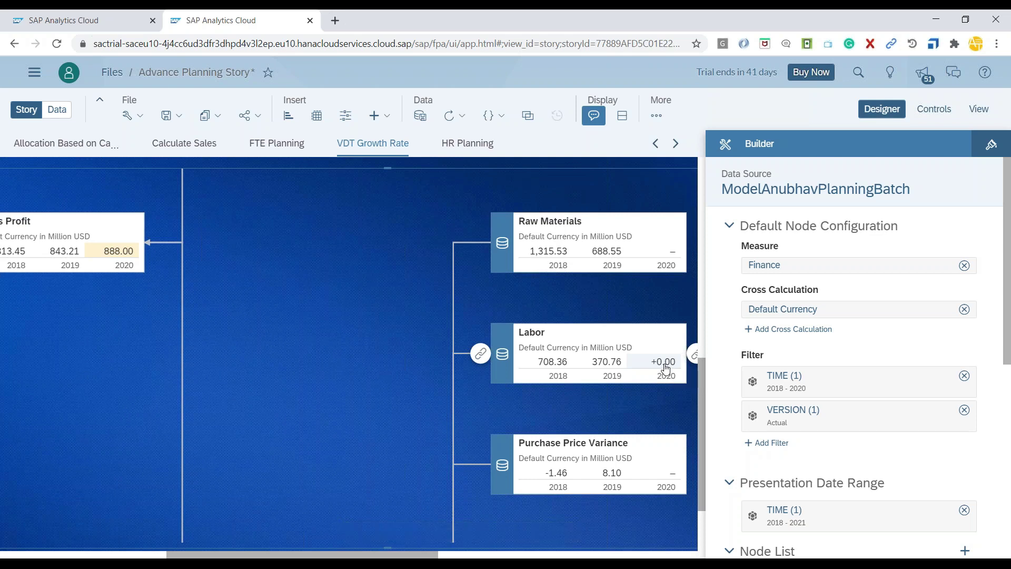
- Enter 1 as Labor's 2020 value, lowering Gross Profit 2020 to 887.00
left_click(653, 367)
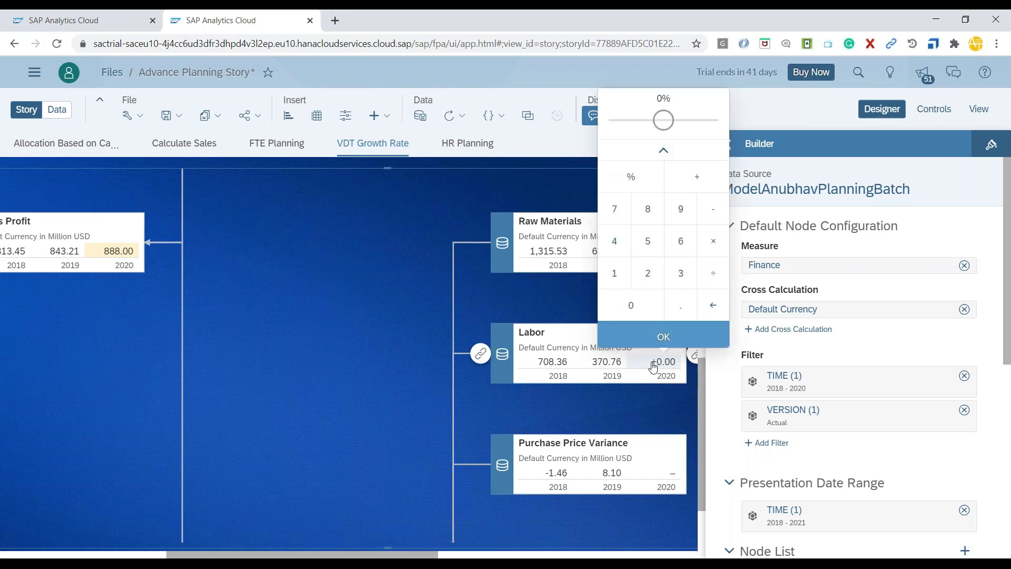
left_click(614, 282)
left_click(630, 339)
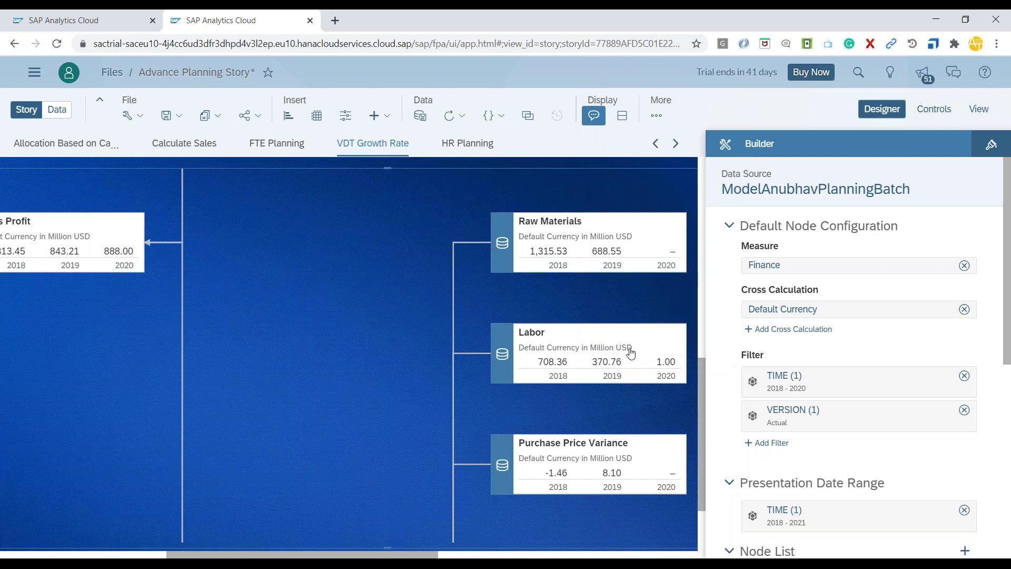
left_click(663, 367)
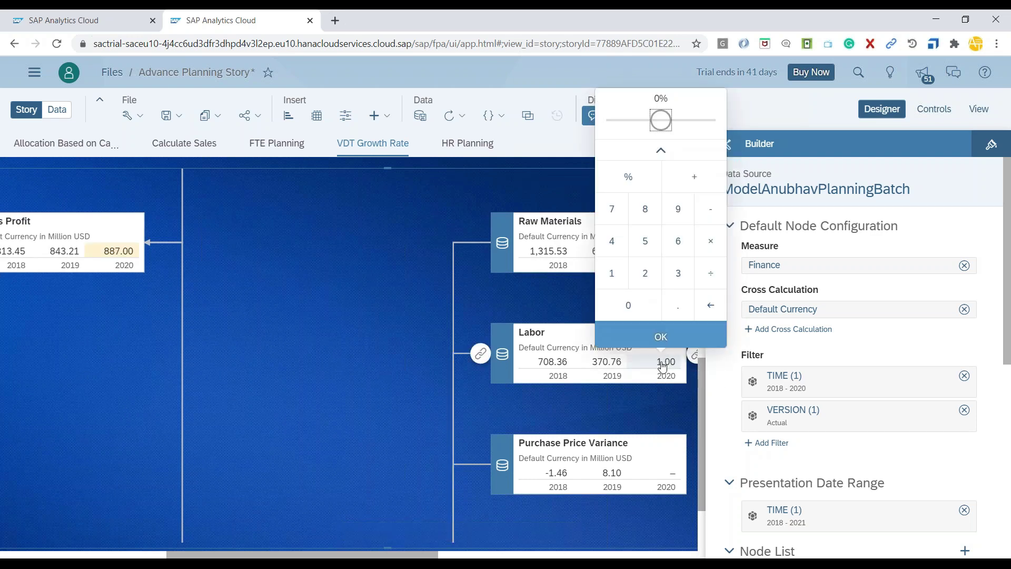
- Raise Labor 2020 by +30% to 1.30, dropping Gross Profit 2020 to 886.70
left_click(645, 281)
left_click(643, 303)
left_click(643, 303)
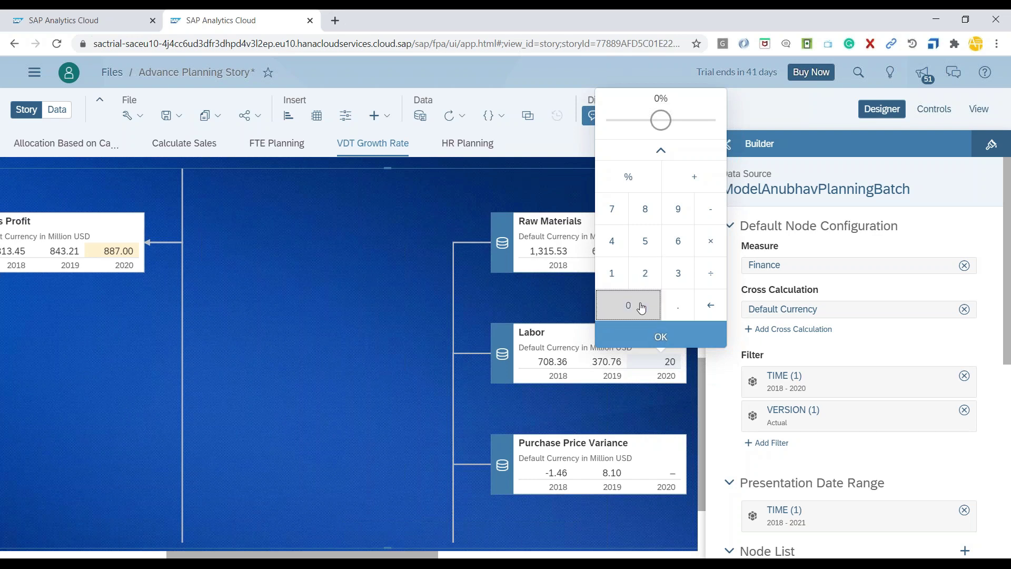
left_click(615, 180)
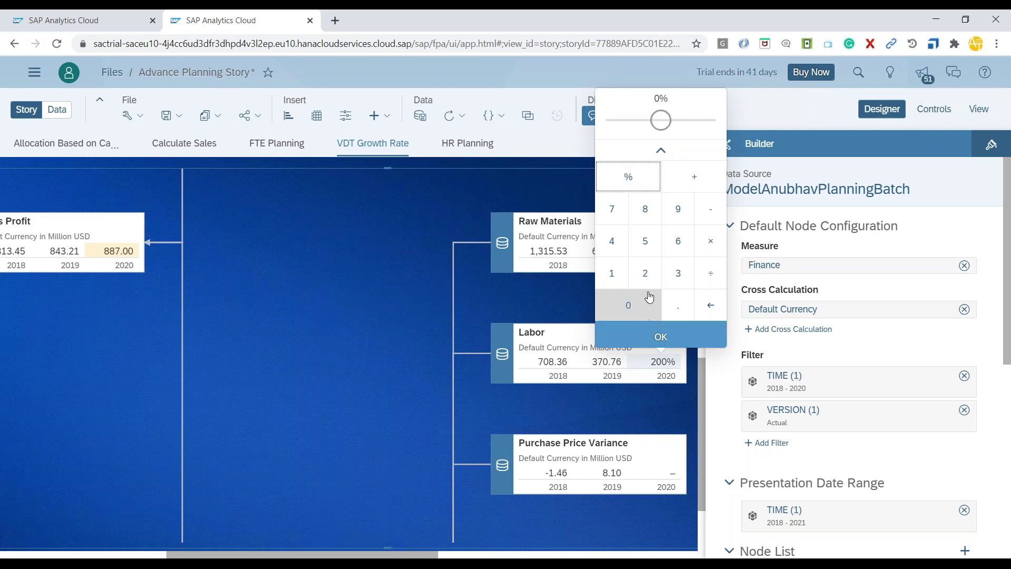
left_click_drag(661, 120, 716, 129)
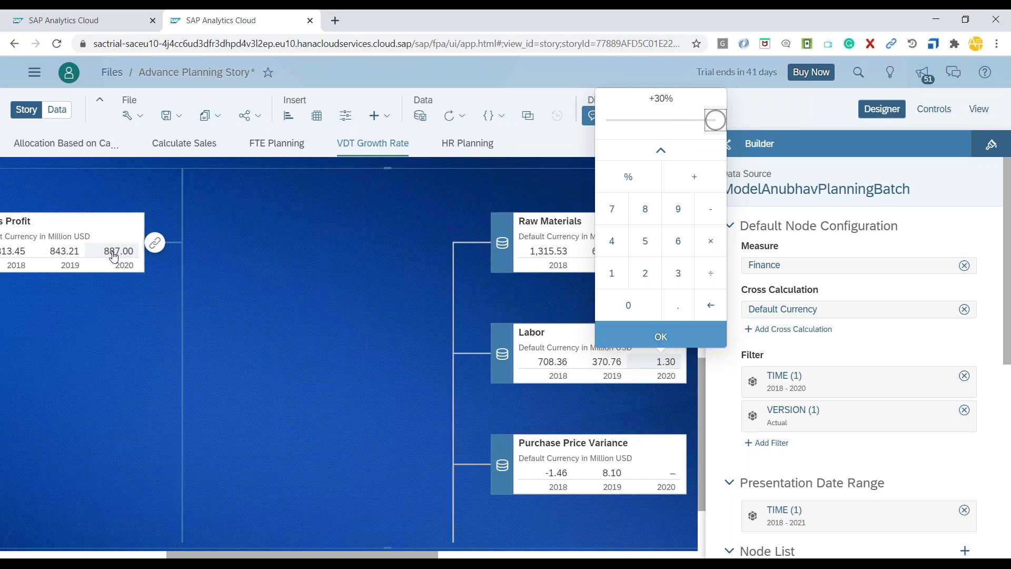
mouse_move(113, 258)
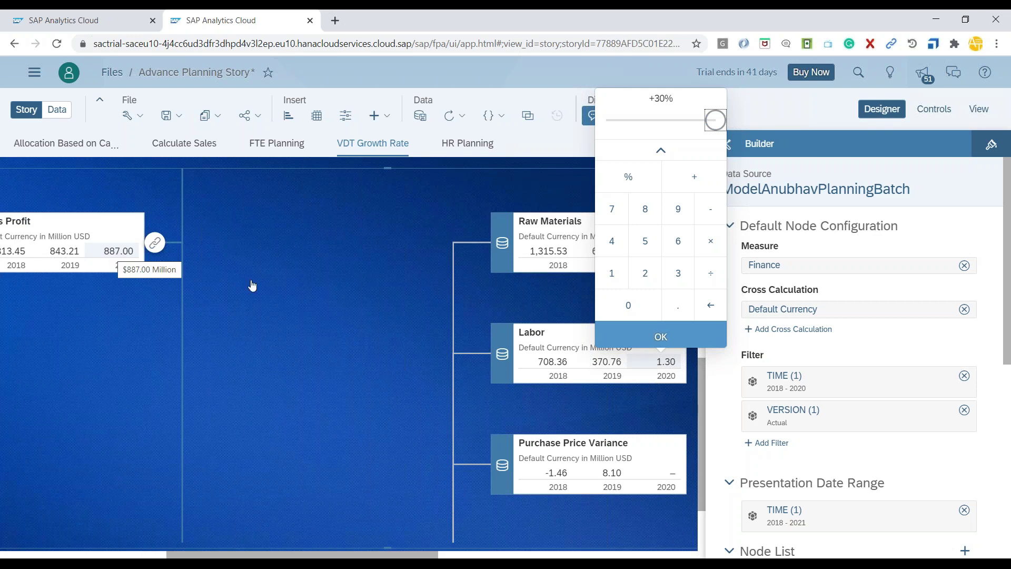
left_click(689, 340)
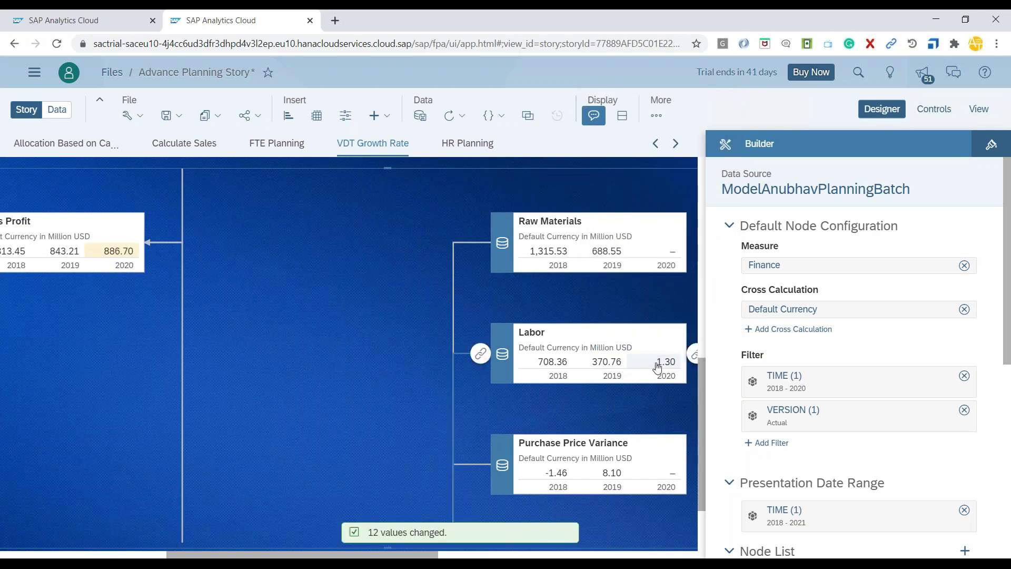
mouse_move(658, 369)
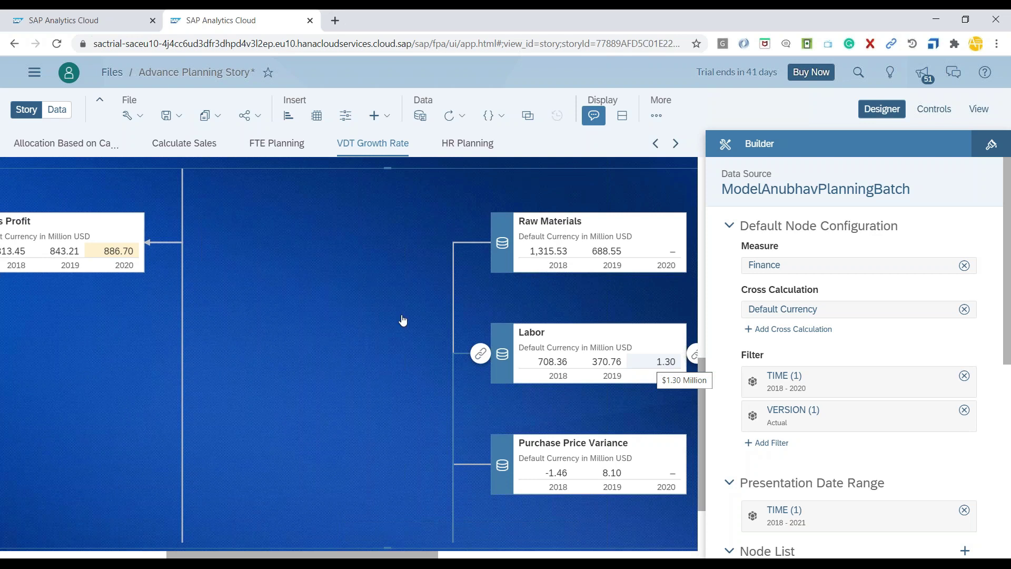
mouse_move(111, 260)
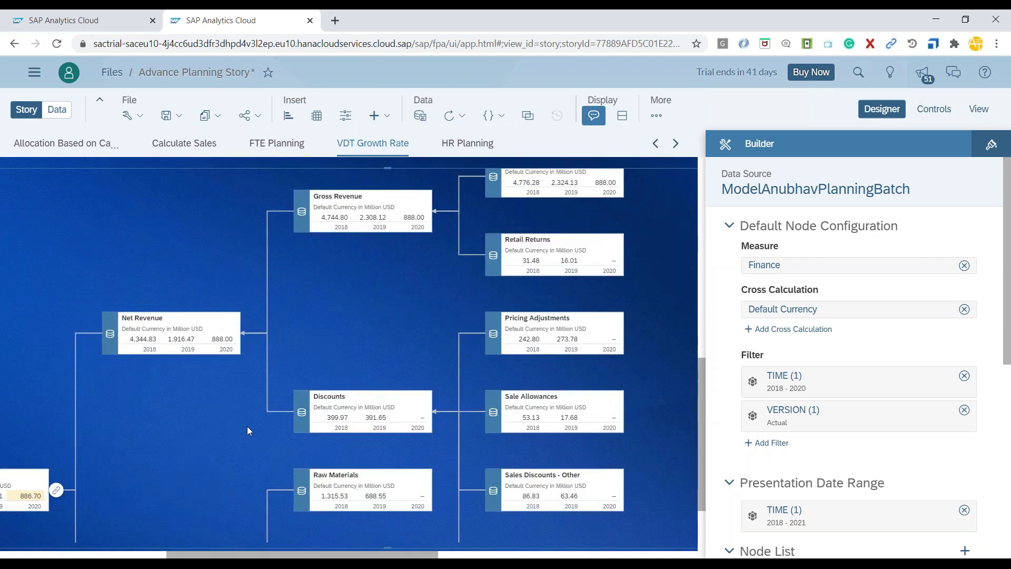
- Enter 3 for Retail Returns 2020, then pan to see Gross Revenue at 885.00
left_click(600, 263)
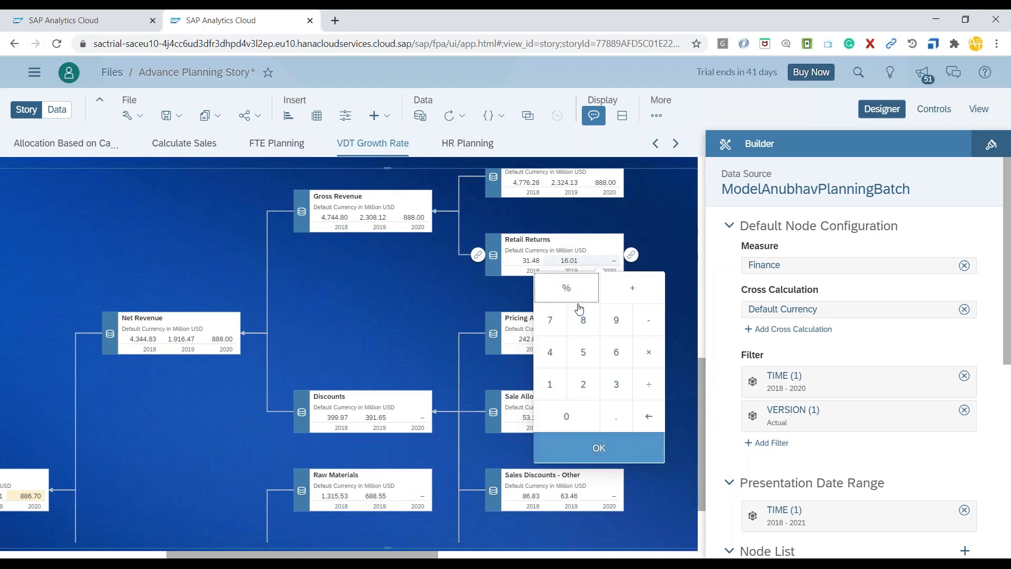
left_click(618, 387)
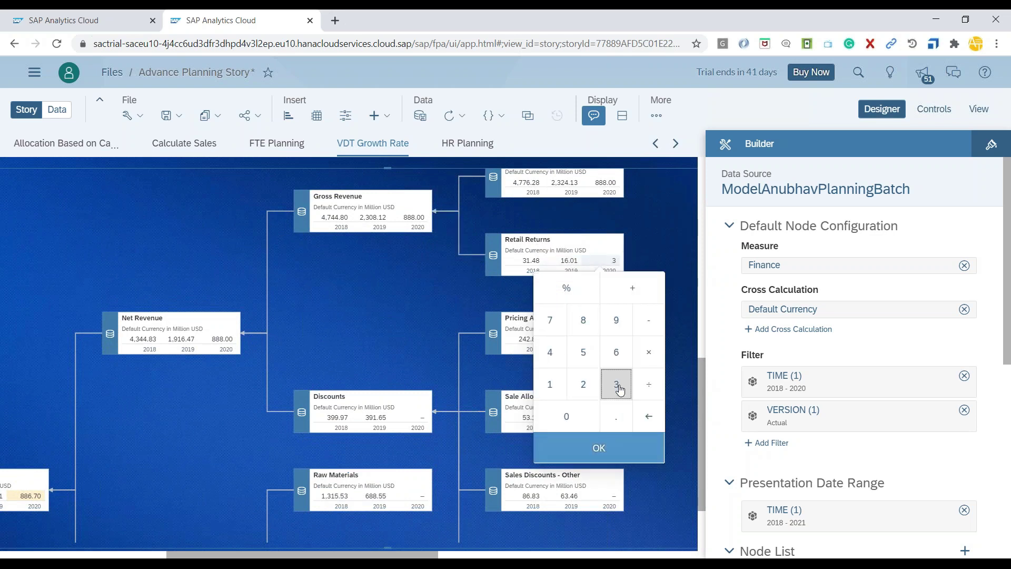
left_click(608, 446)
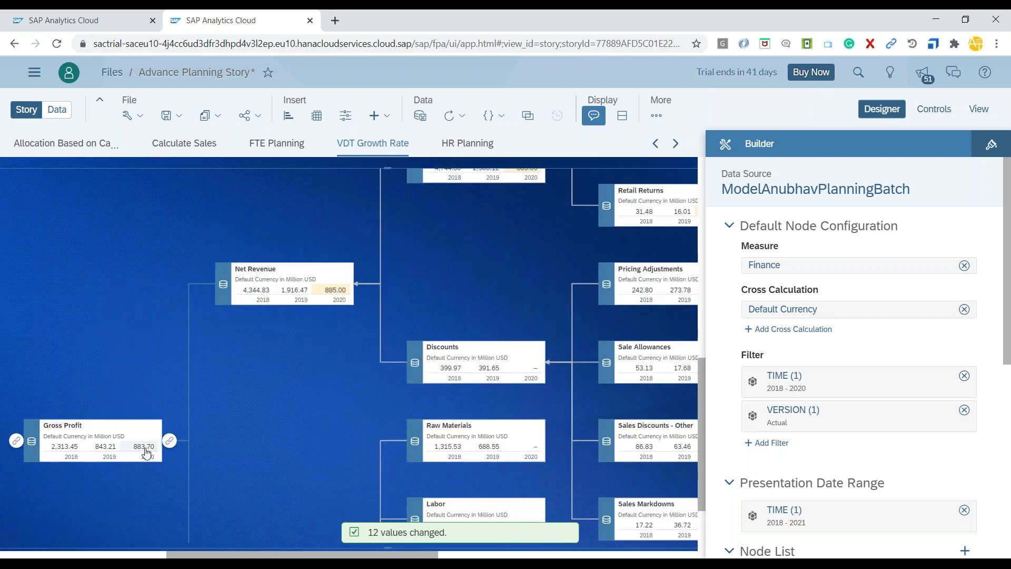
mouse_move(146, 452)
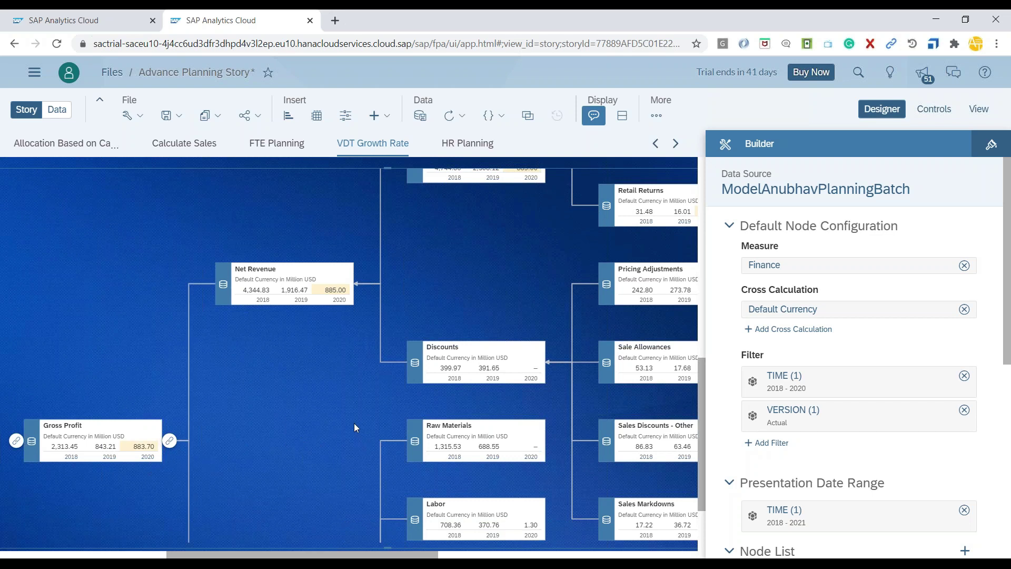
left_click_drag(353, 422, 302, 491)
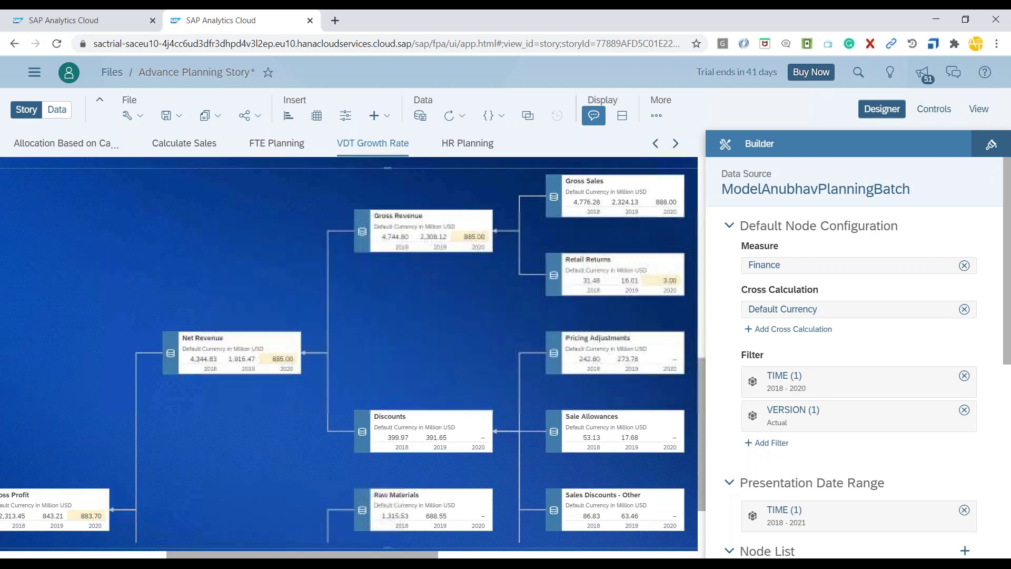